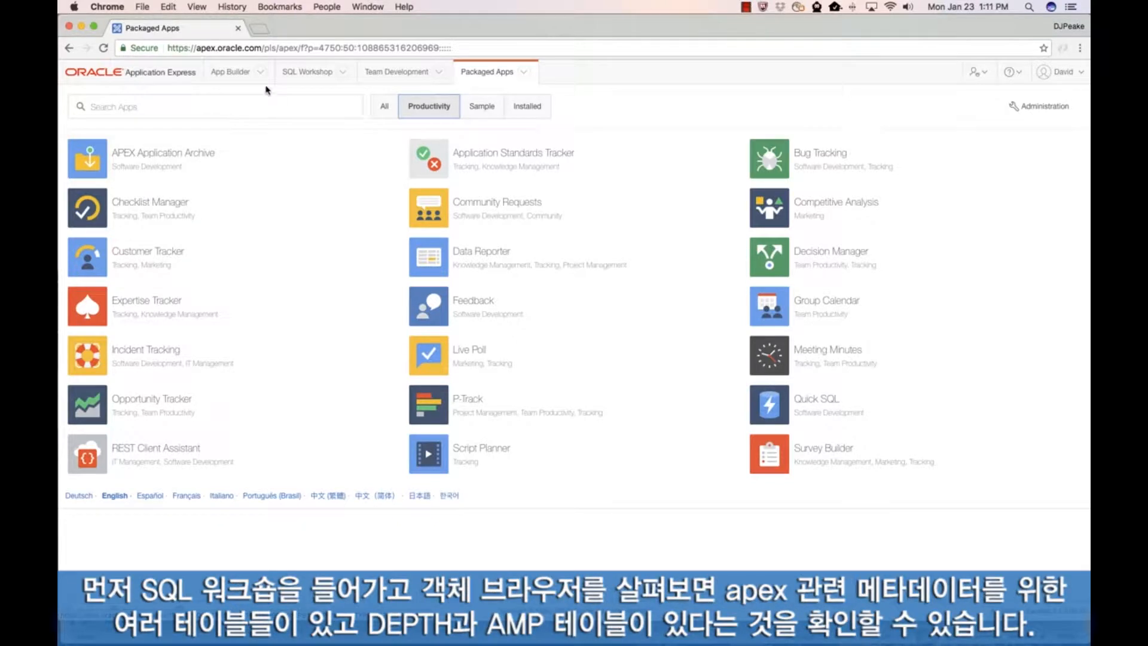
Step: Examine the list of tables in the schema with SQL Workshop's Object Browser, and return to the SQL Workshop home
{"action": "left_click", "coordinate": [299, 74]}
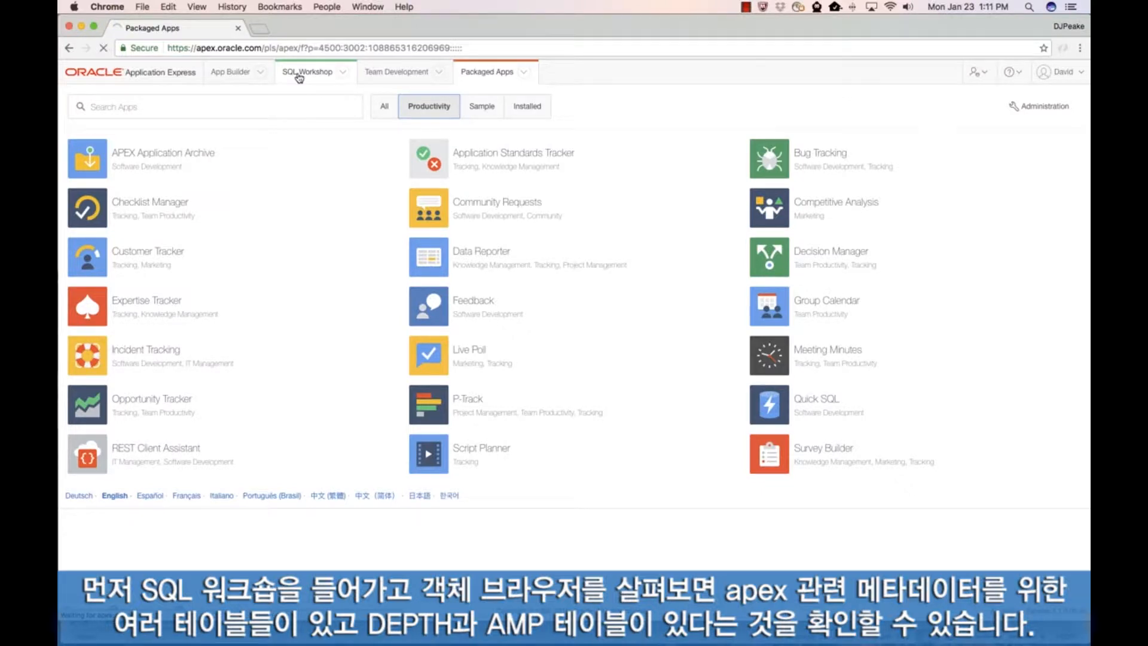
{"action": "left_click", "coordinate": [176, 135]}
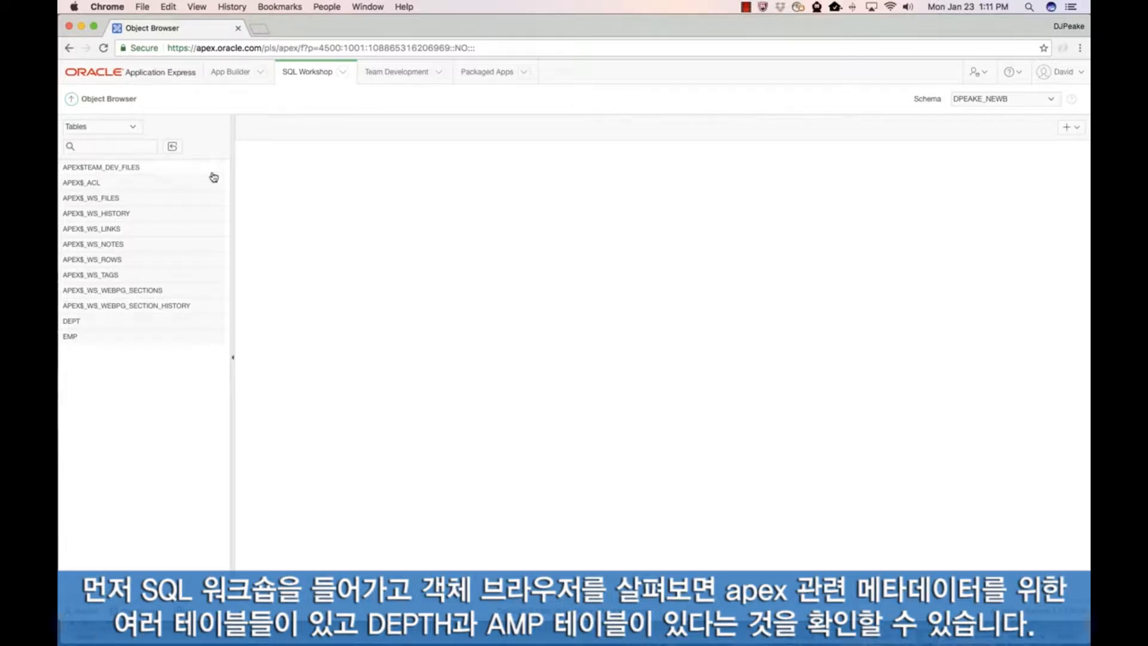
{"action": "left_click", "coordinate": [72, 99]}
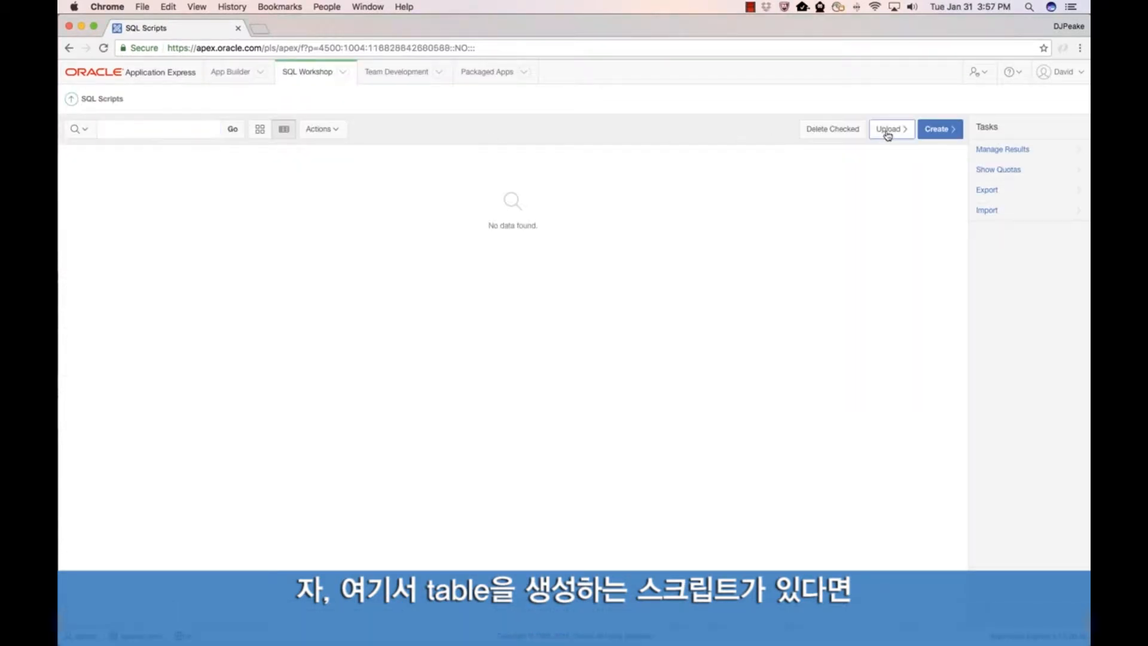
Step: Upload the script file Demo_Project_Tables.sql from the Demo_Projects_51 folder to SQL Scripts
{"action": "left_click", "coordinate": [884, 132]}
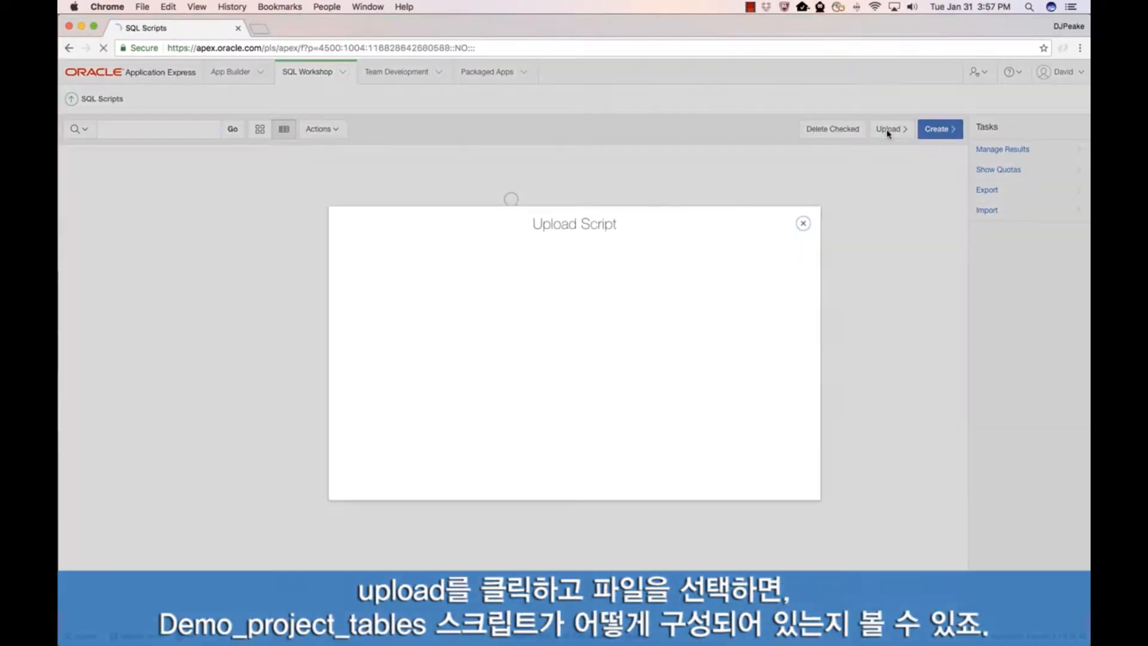
{"action": "left_click", "coordinate": [511, 262]}
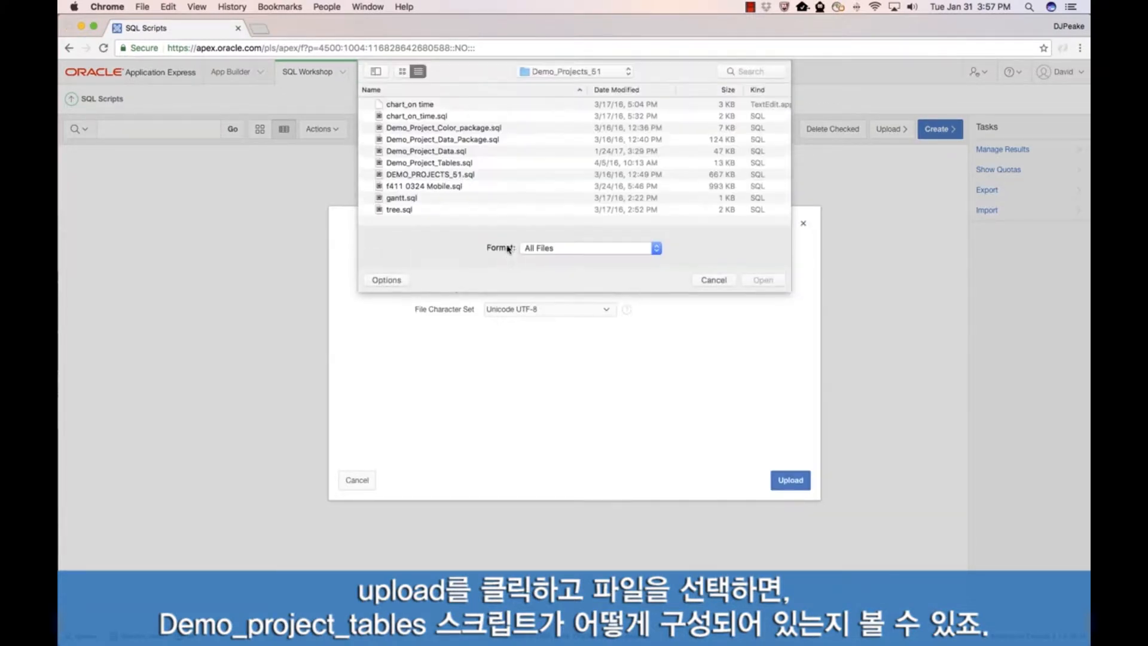
{"action": "double_click", "coordinate": [420, 163]}
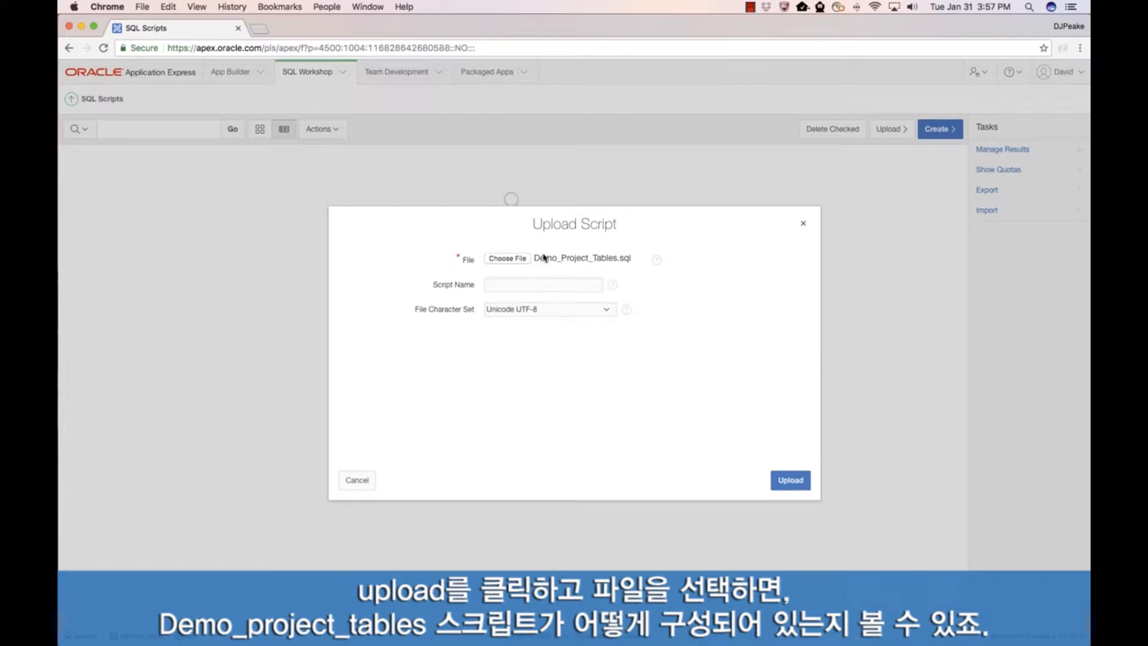
{"action": "left_click", "coordinate": [790, 482]}
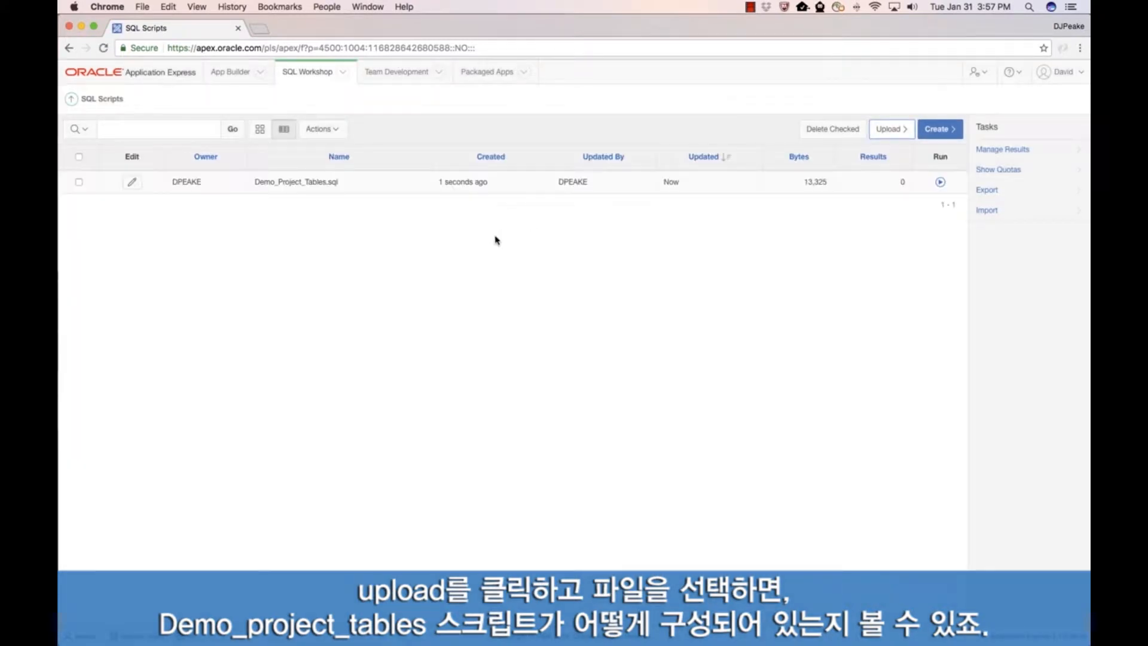
Step: Open Demo_Project_Tables.sql in the script editor and examine its table, constraint, index and trigger definitions
{"action": "left_click", "coordinate": [131, 182]}
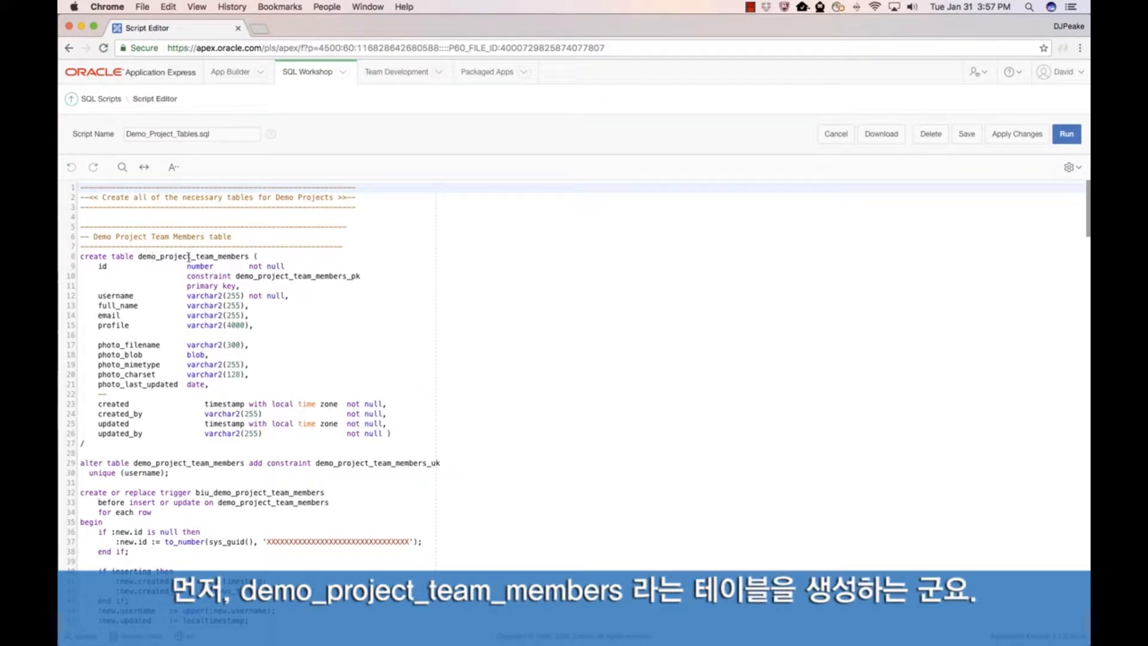
{"action": "scroll", "coordinate": [194, 357], "scroll_direction": "down", "scroll_amount": 5}
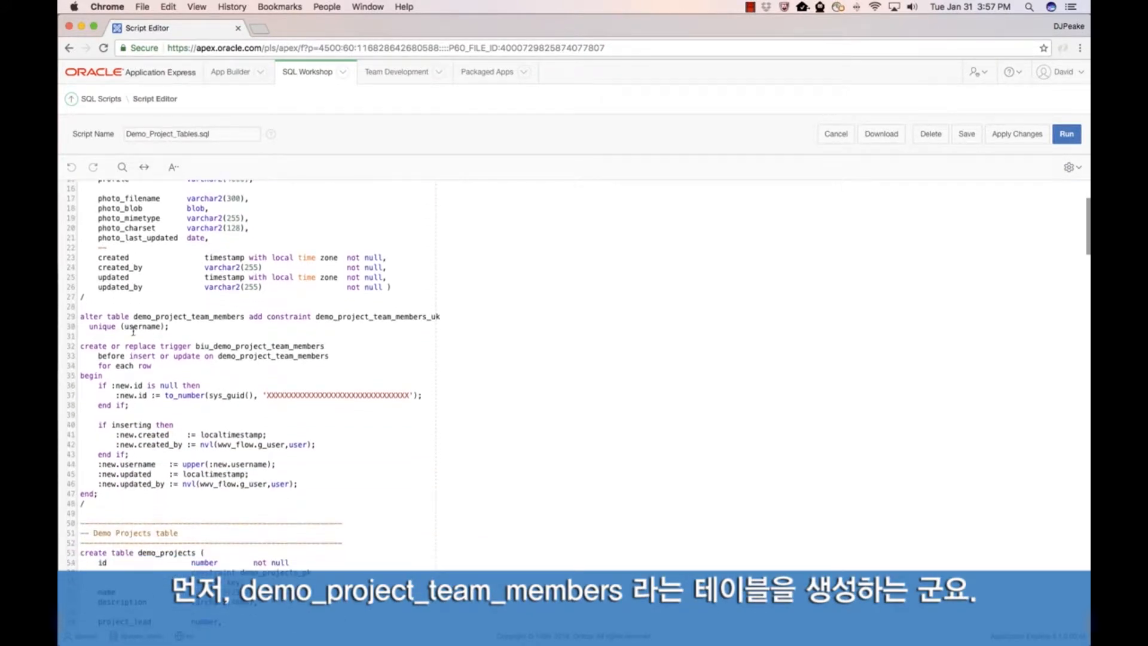
{"action": "scroll", "coordinate": [180, 343], "scroll_direction": "down", "scroll_amount": 9}
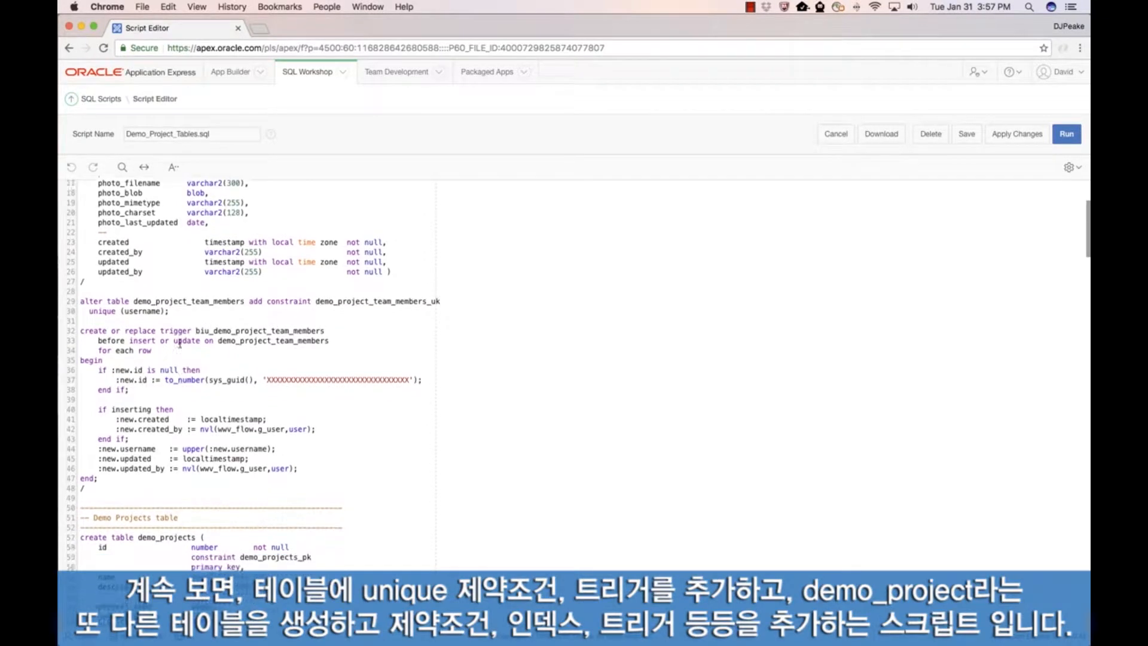
{"action": "scroll", "coordinate": [179, 317], "scroll_direction": "down", "scroll_amount": 1}
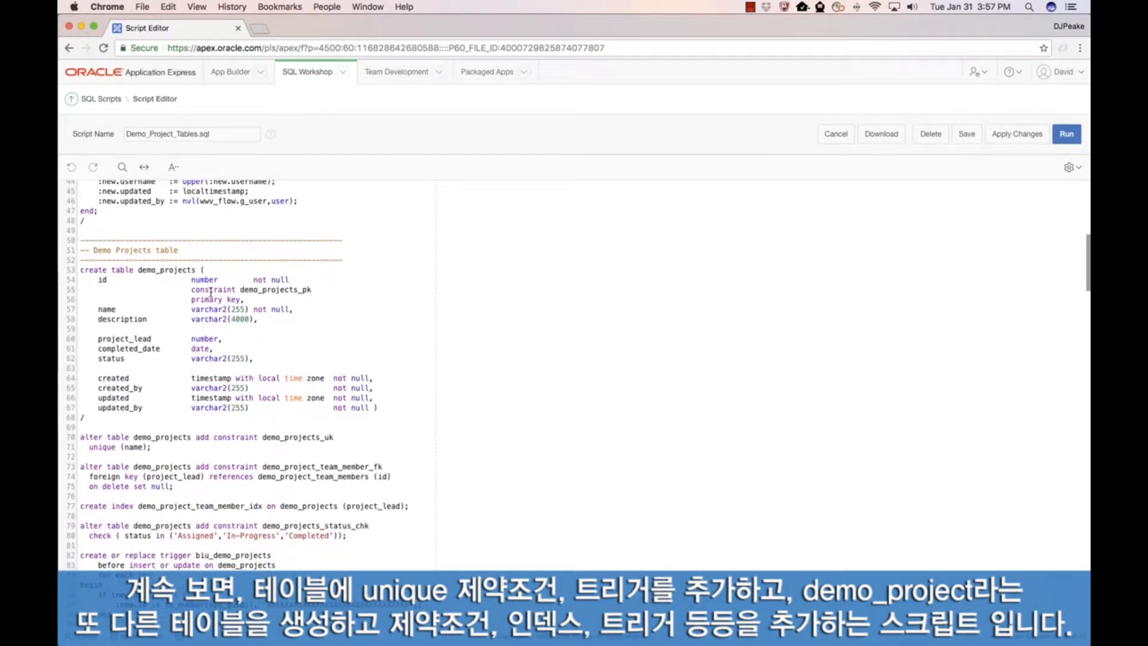
{"action": "scroll", "coordinate": [164, 294], "scroll_direction": "down", "scroll_amount": 5}
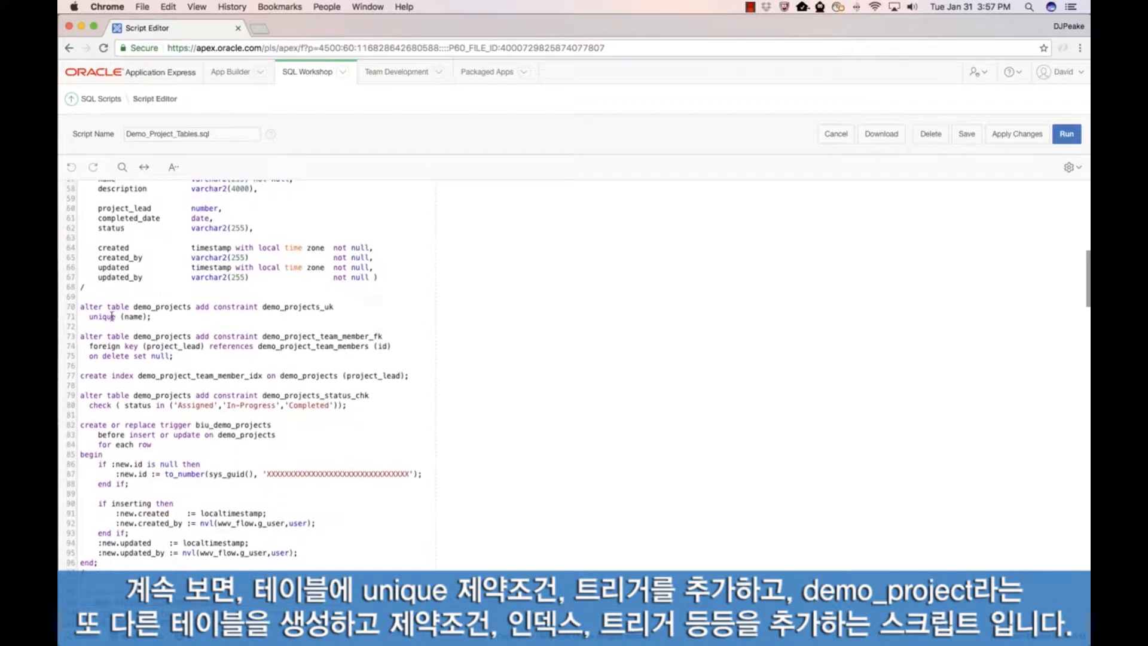
{"action": "scroll", "coordinate": [165, 338], "scroll_direction": "down", "scroll_amount": 4}
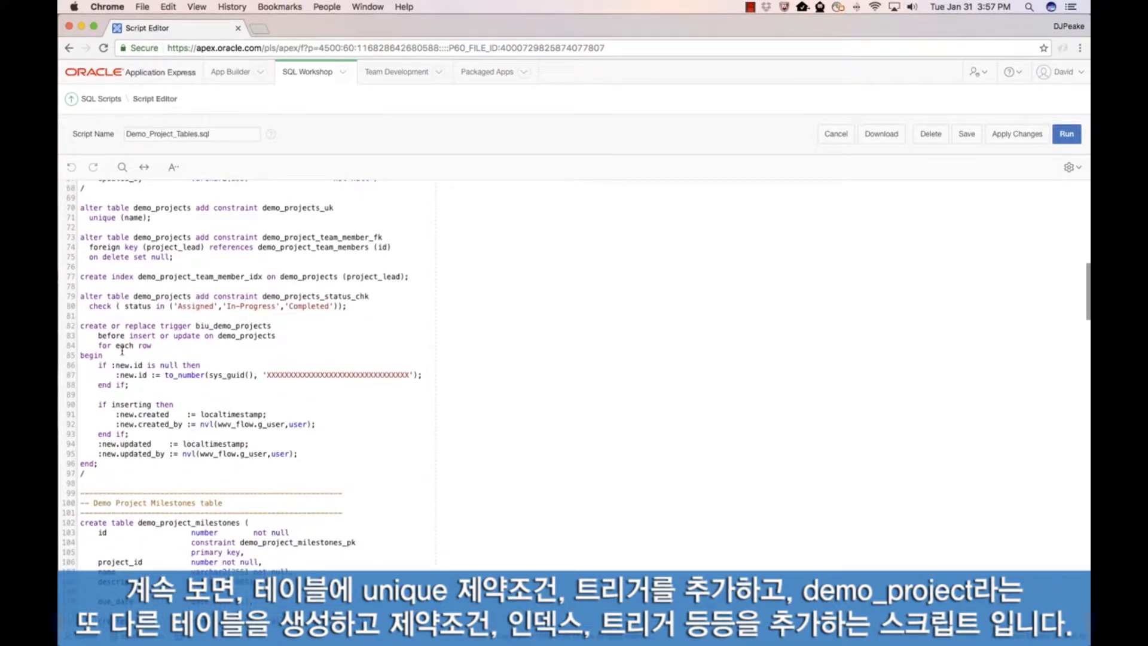
{"action": "scroll", "coordinate": [167, 359], "scroll_direction": "down", "scroll_amount": 12}
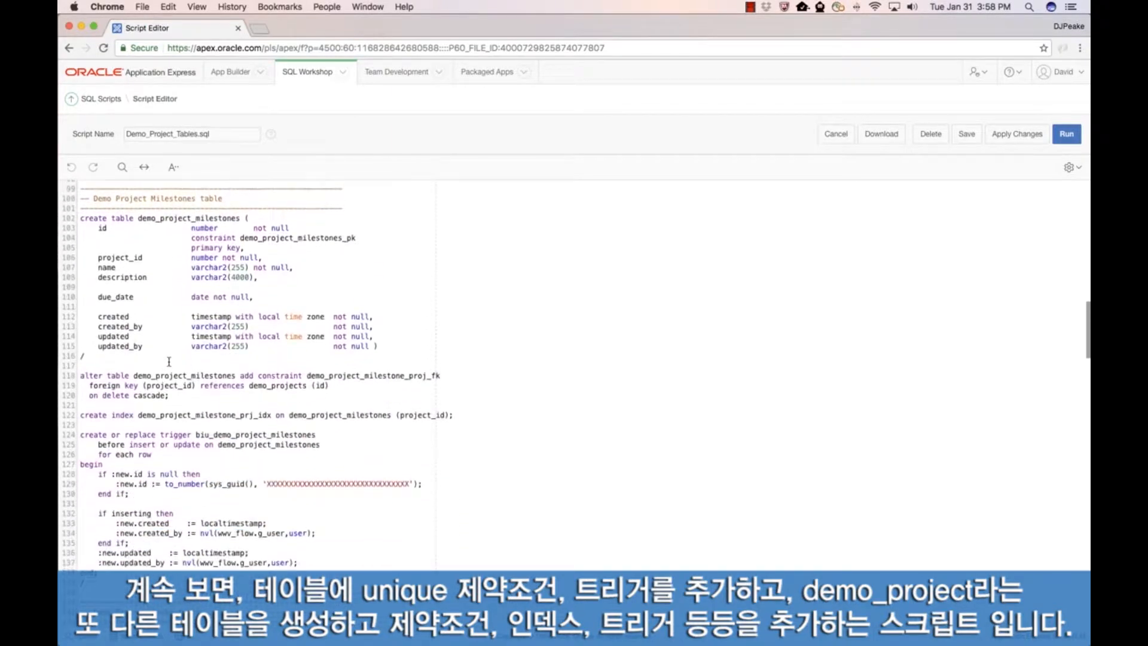
{"action": "scroll", "coordinate": [169, 361], "scroll_direction": "down", "scroll_amount": 20}
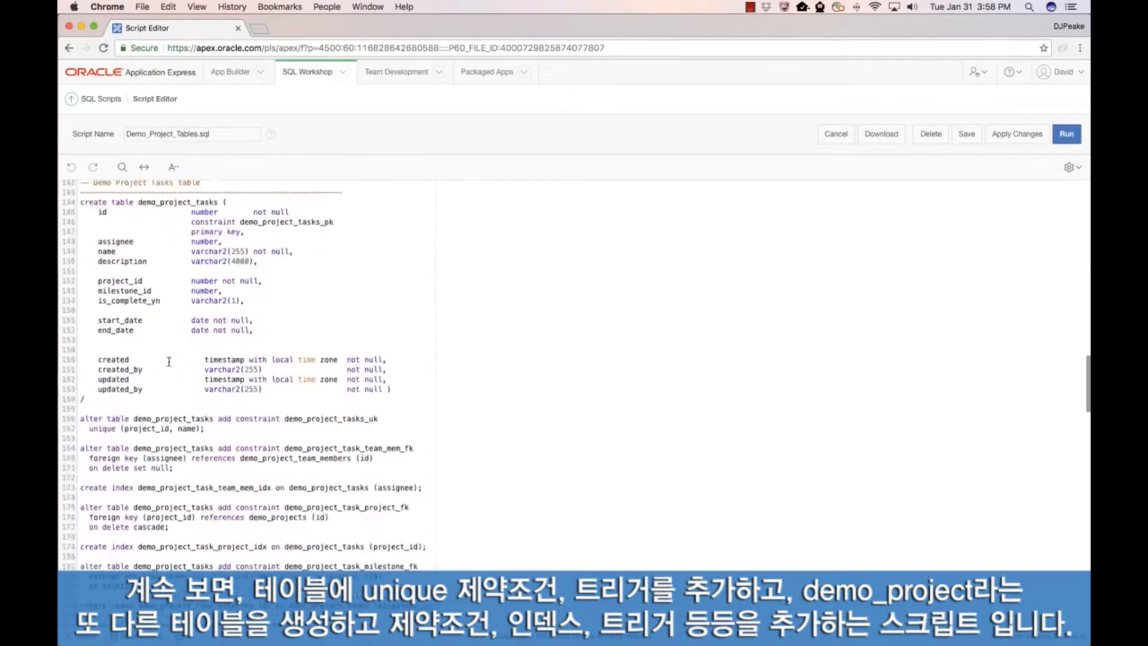
{"action": "scroll", "coordinate": [169, 362], "scroll_direction": "down", "scroll_amount": 20}
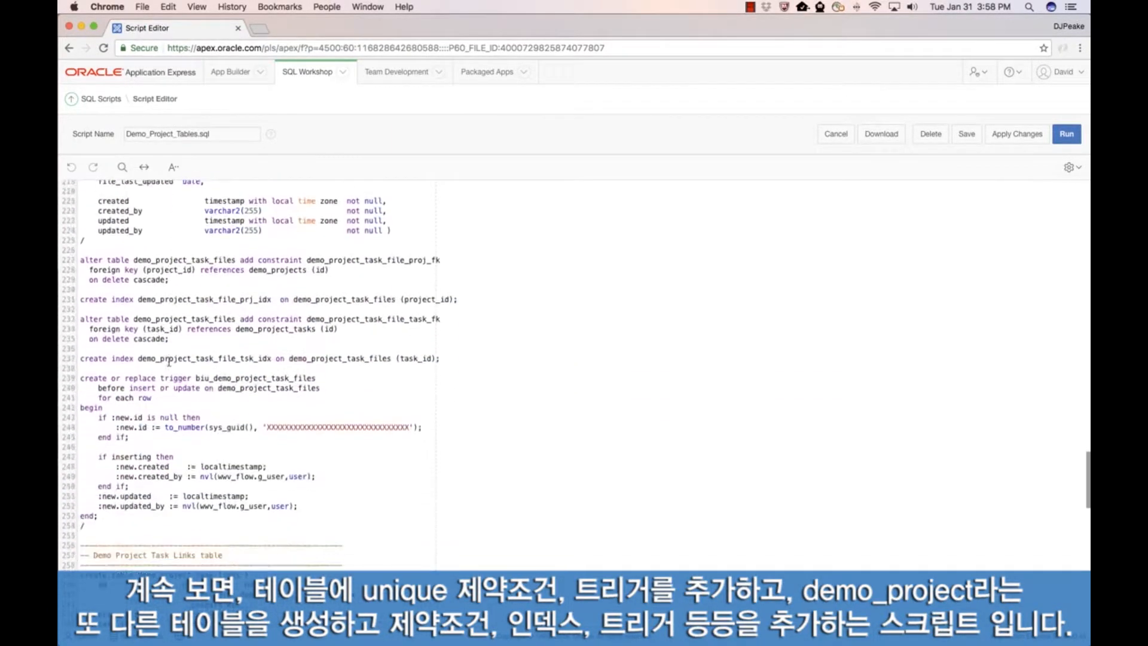
{"action": "scroll", "coordinate": [169, 361], "scroll_direction": "down", "scroll_amount": 12}
{"action": "scroll", "coordinate": [170, 361], "scroll_direction": "up", "scroll_amount": 20}
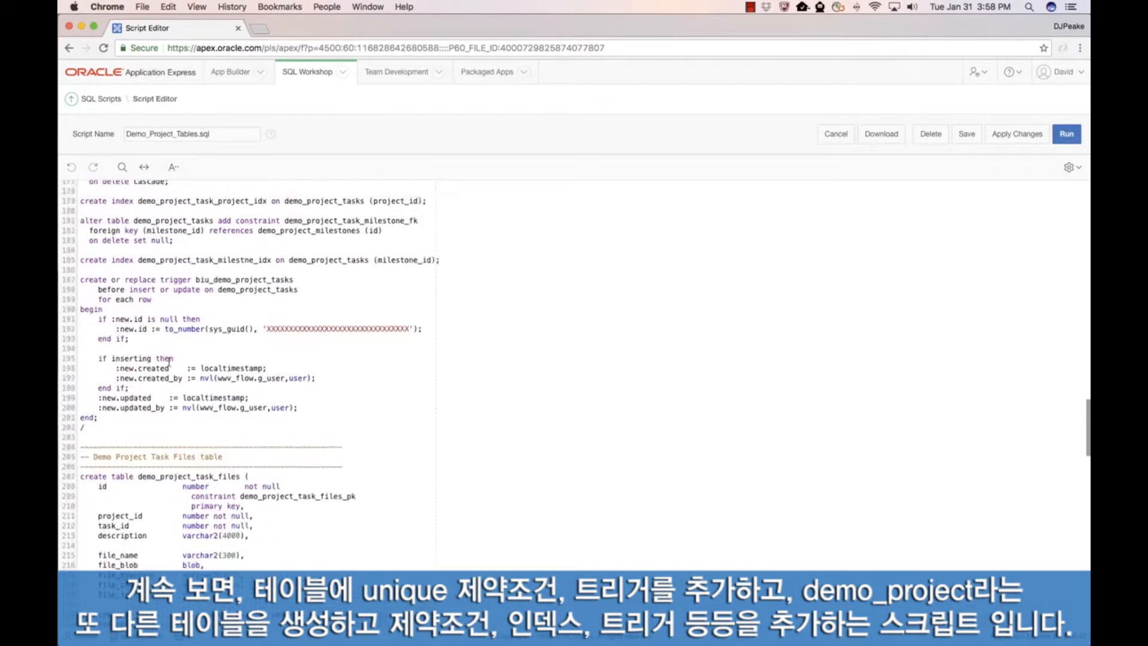
Step: Run the Demo_Project_Tables.sql script and view the summary of its execution results
{"action": "left_click", "coordinate": [1067, 139]}
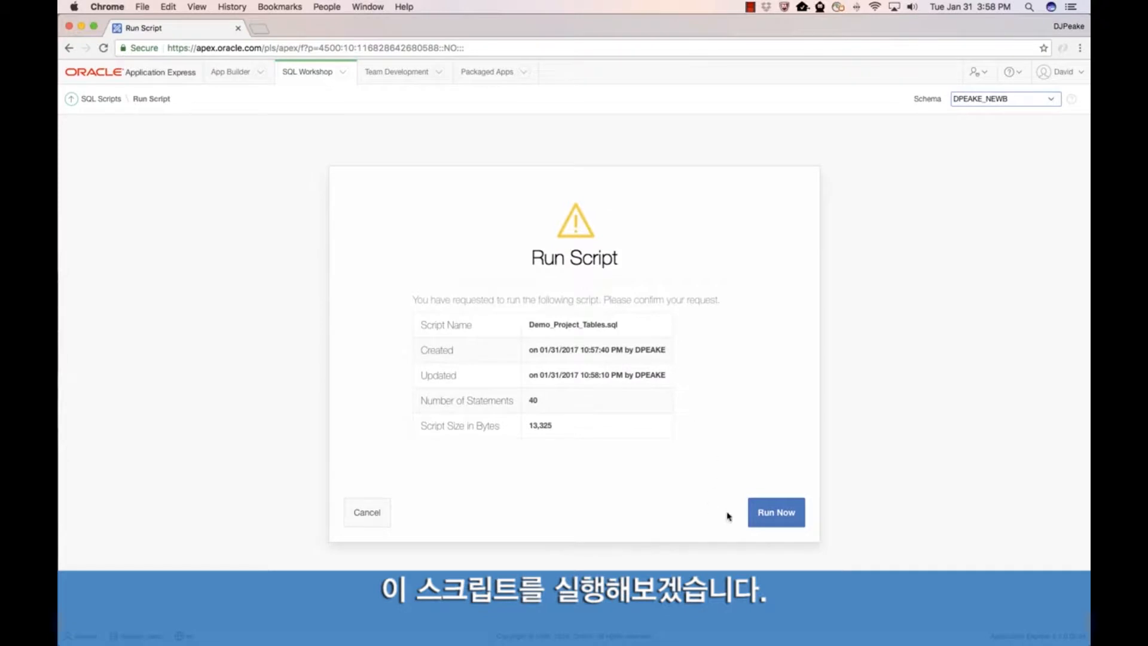
{"action": "left_click", "coordinate": [773, 521]}
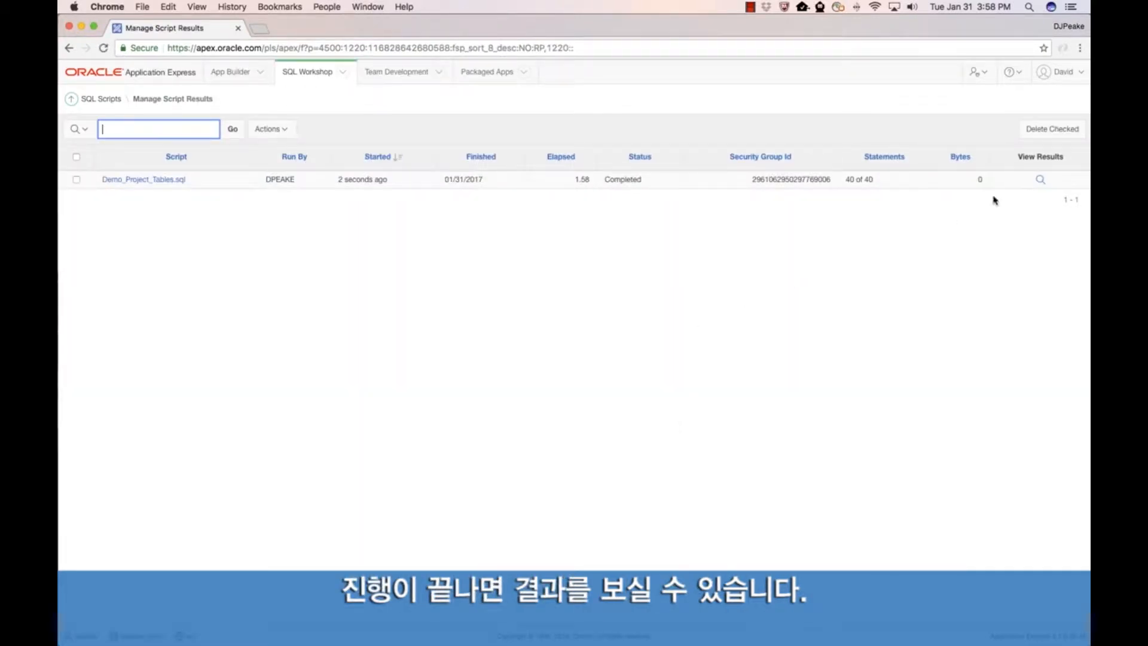
{"action": "left_click", "coordinate": [1047, 177]}
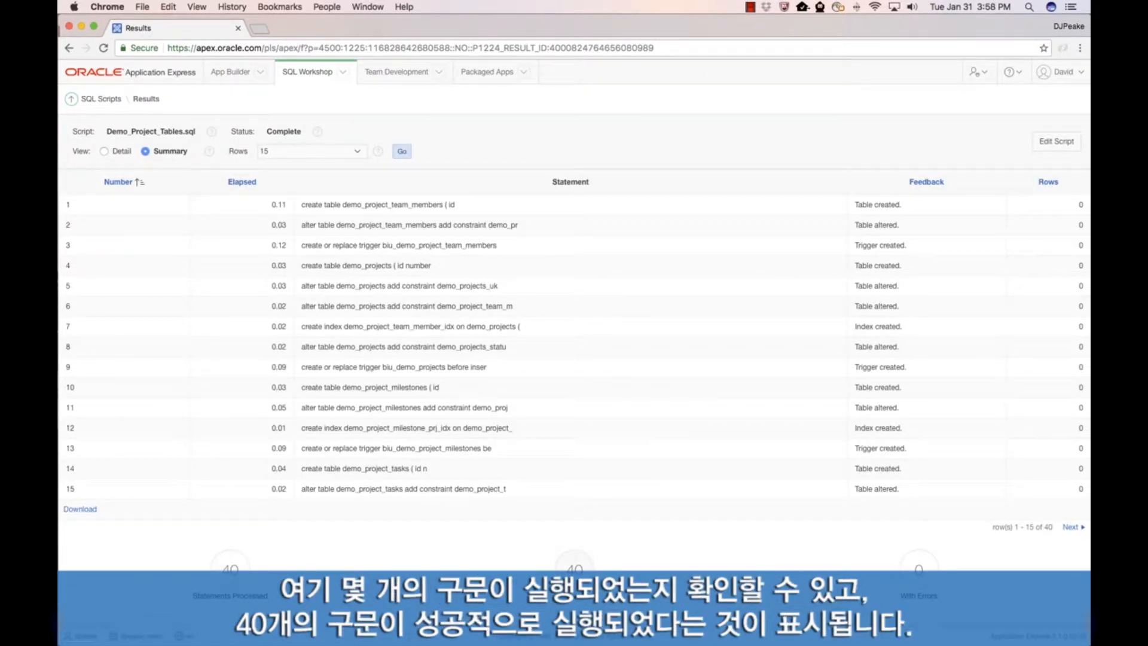
Step: Return to SQL Scripts and upload the script file Demo_Project_Data.sql from the Demo_Projects_51 folder
{"action": "left_click", "coordinate": [107, 100]}
{"action": "left_click", "coordinate": [902, 135]}
{"action": "left_click", "coordinate": [507, 258]}
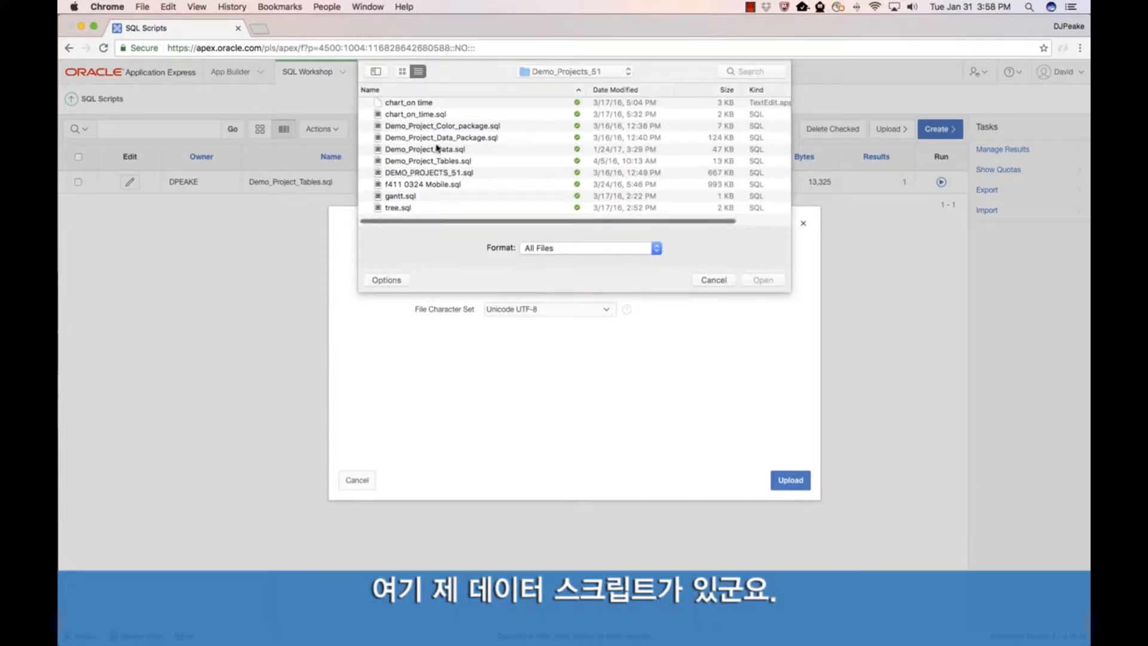
{"action": "double_click", "coordinate": [425, 151]}
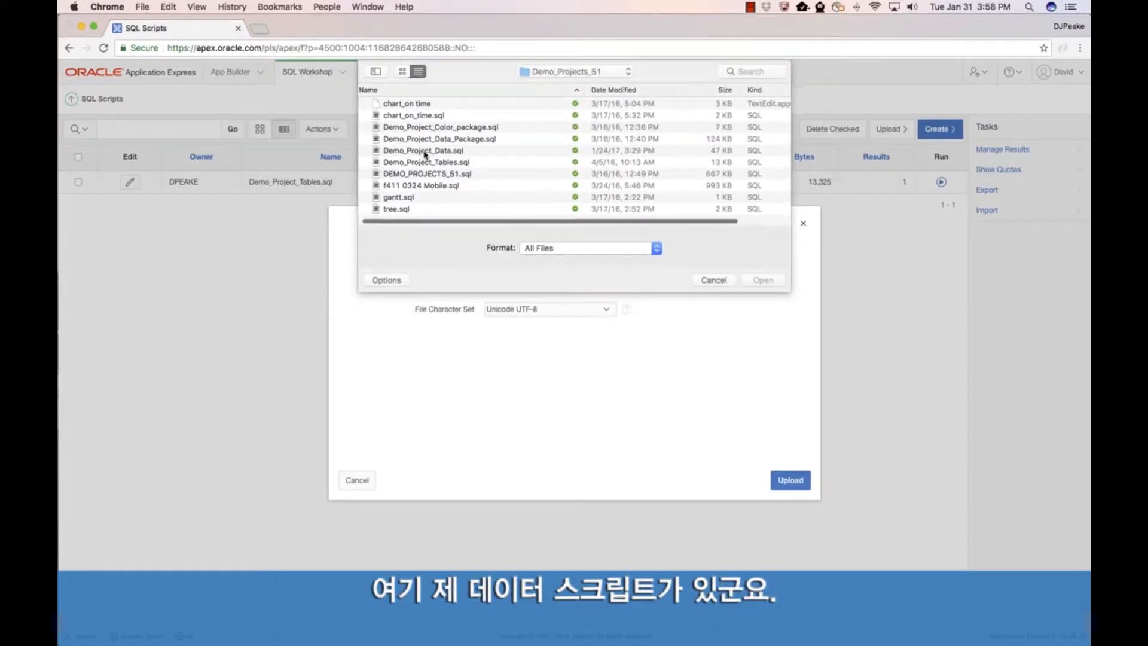
{"action": "left_click", "coordinate": [798, 480]}
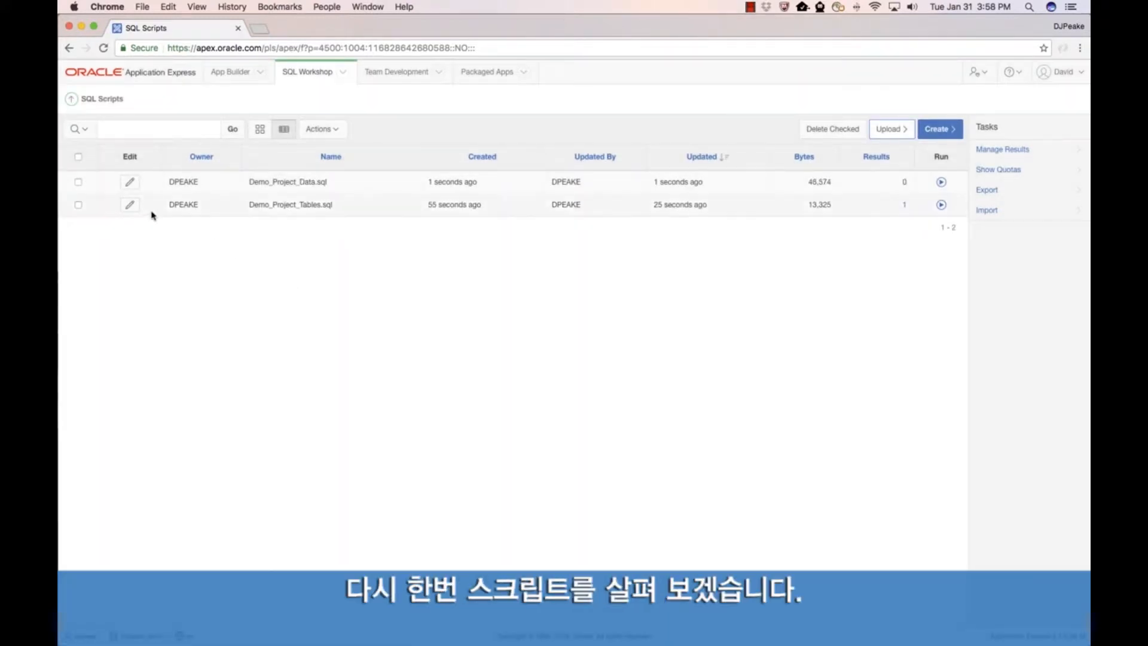
Step: Open Demo_Project_Data.sql in the script editor and examine its insert statements for constraint messages, team members, projects and tasks
{"action": "left_click", "coordinate": [129, 181]}
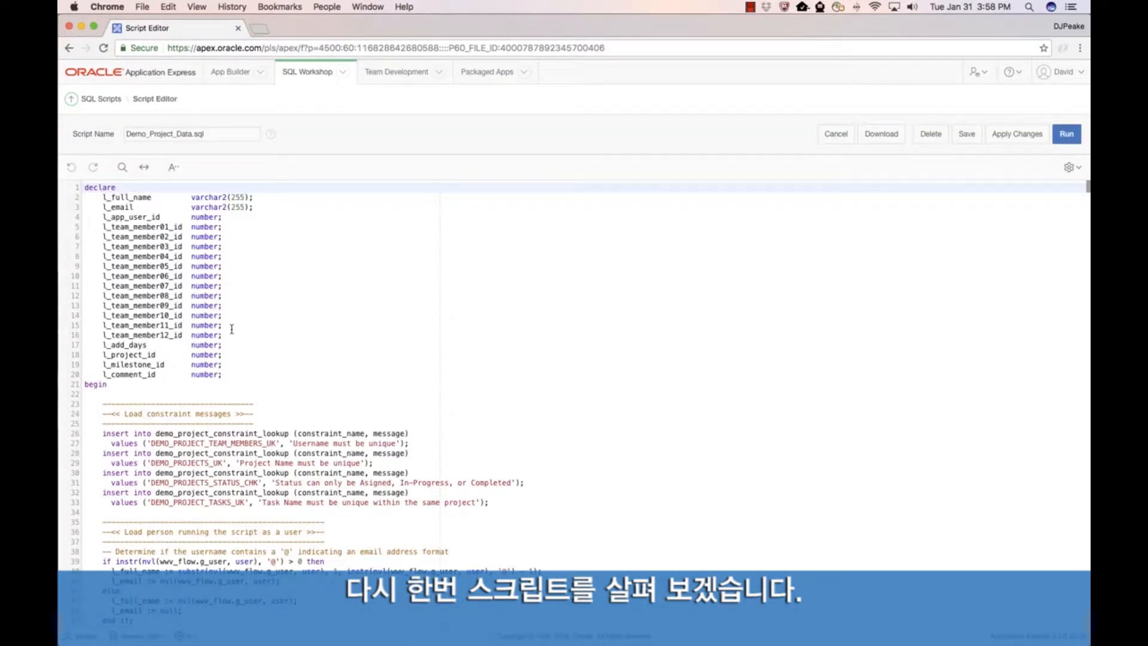
{"action": "scroll", "coordinate": [153, 338], "scroll_direction": "down", "scroll_amount": 5}
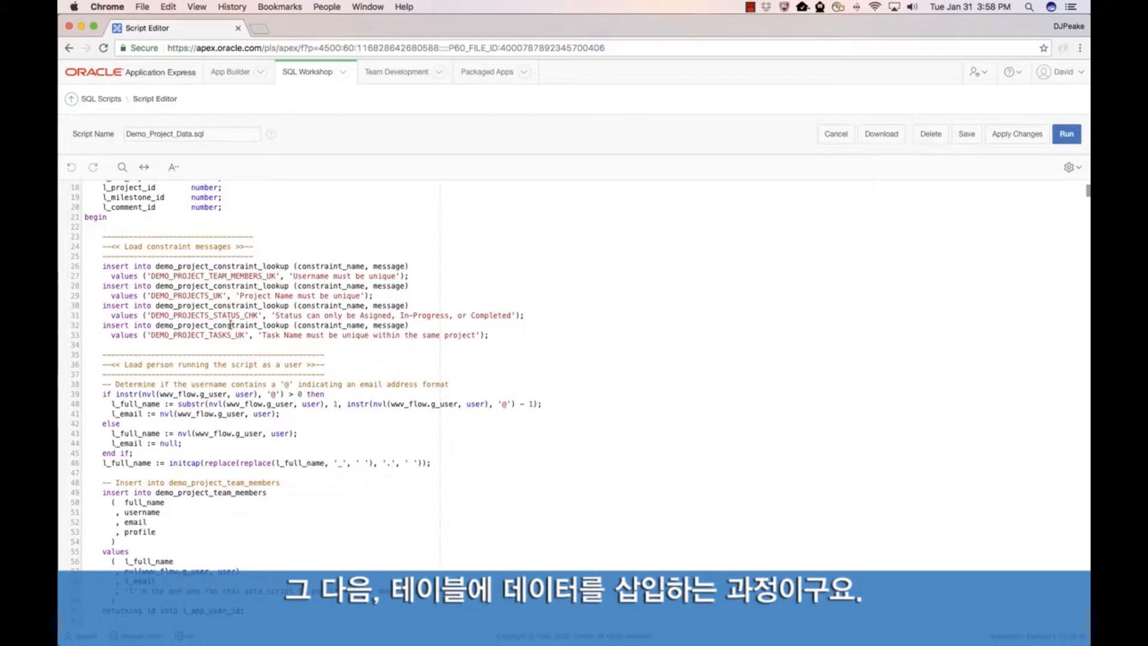
{"action": "scroll", "coordinate": [231, 326], "scroll_direction": "down", "scroll_amount": 3}
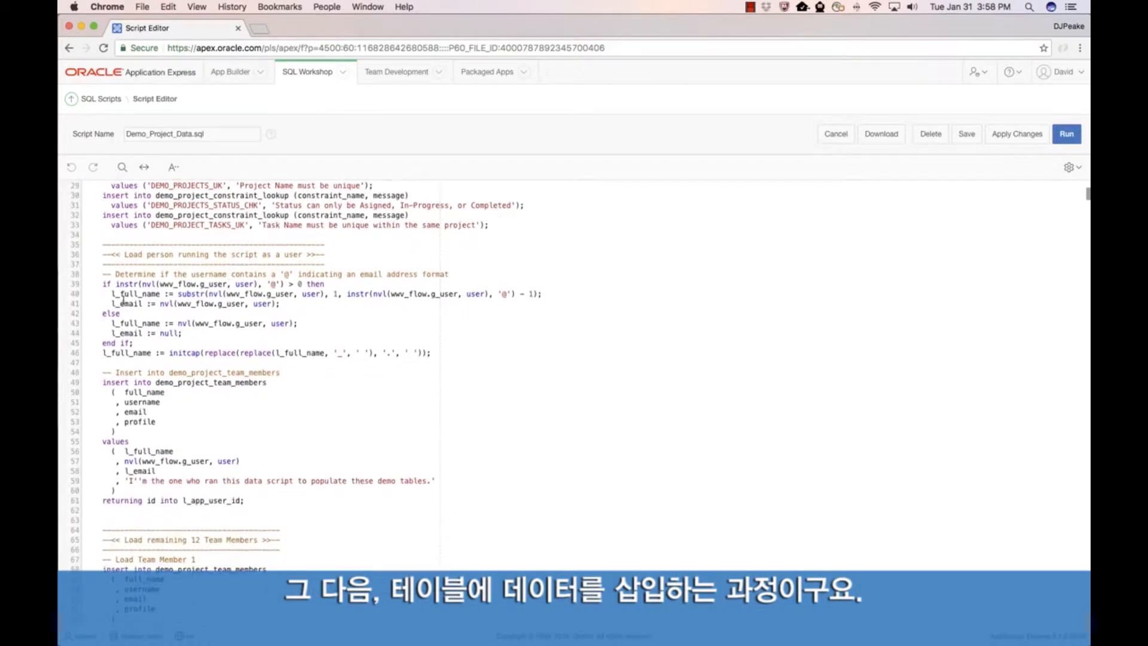
{"action": "scroll", "coordinate": [161, 304], "scroll_direction": "down", "scroll_amount": 1}
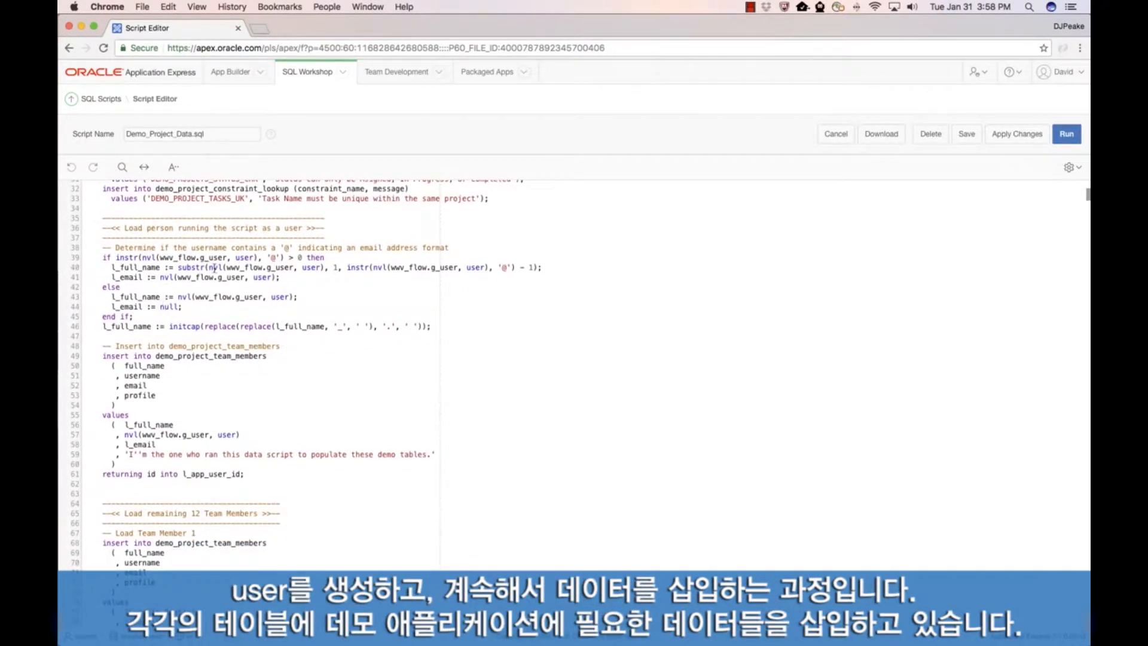
{"action": "scroll", "coordinate": [197, 327], "scroll_direction": "down", "scroll_amount": 8}
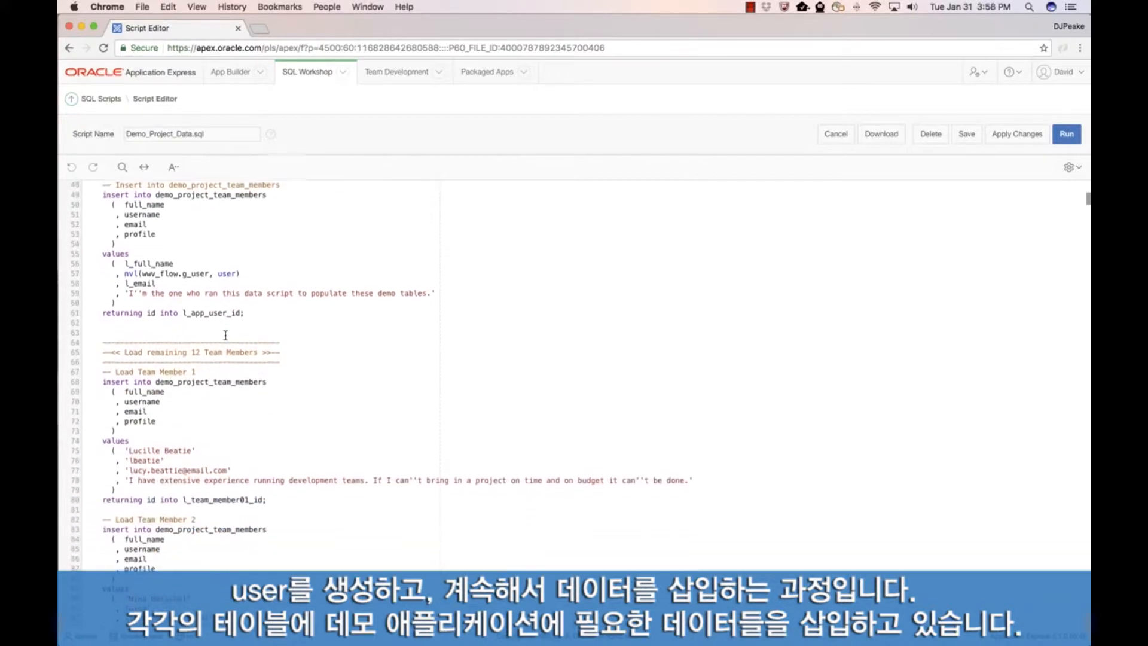
{"action": "scroll", "coordinate": [225, 335], "scroll_direction": "down", "scroll_amount": 20}
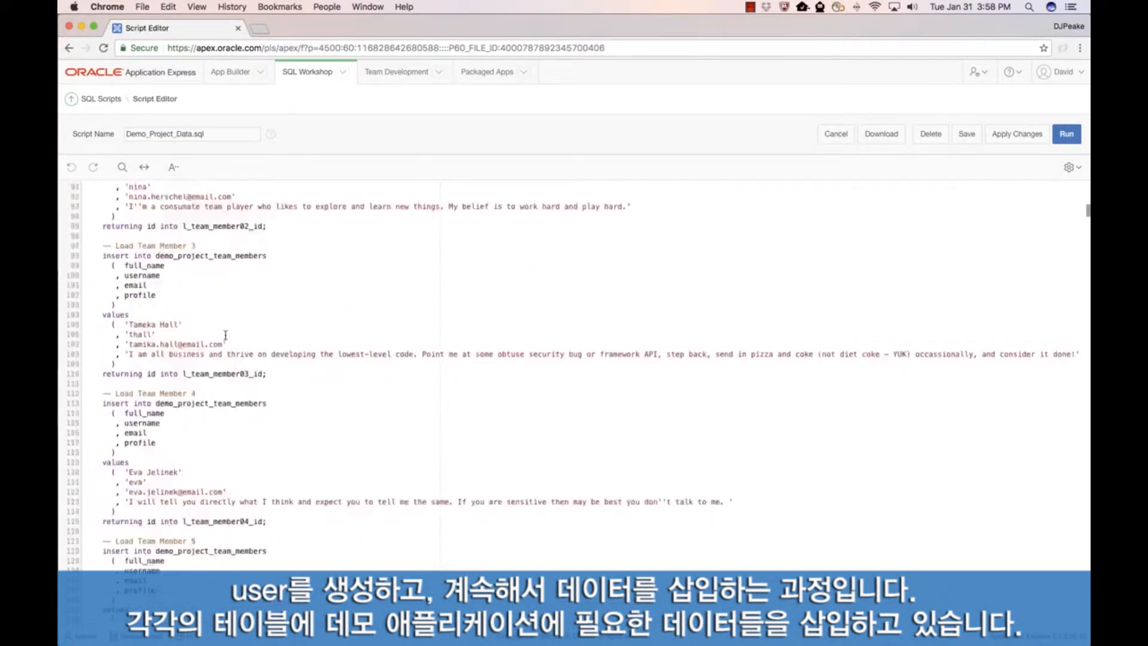
{"action": "scroll", "coordinate": [225, 334], "scroll_direction": "down", "scroll_amount": 20}
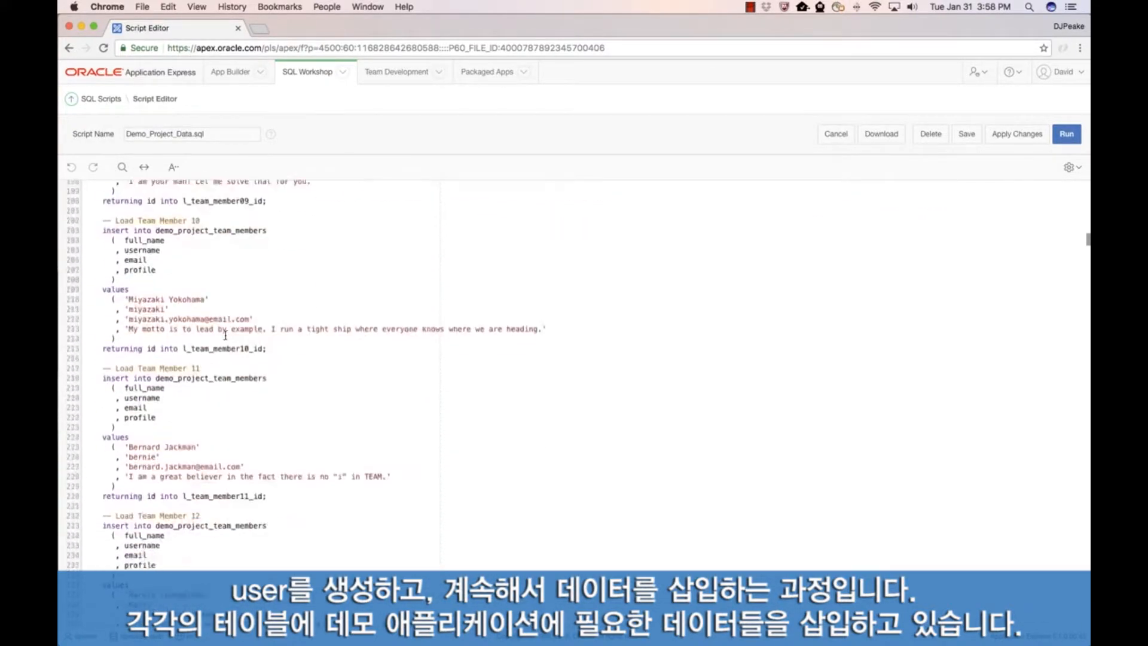
{"action": "scroll", "coordinate": [225, 335], "scroll_direction": "up", "scroll_amount": 3}
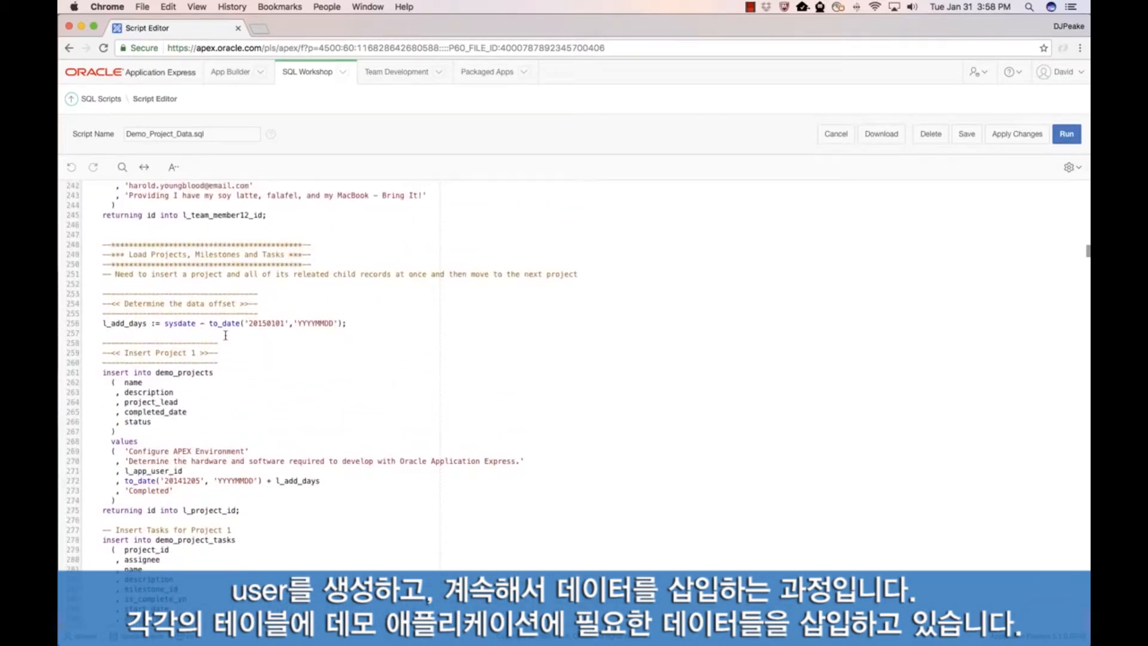
{"action": "scroll", "coordinate": [180, 374], "scroll_direction": "down", "scroll_amount": 10}
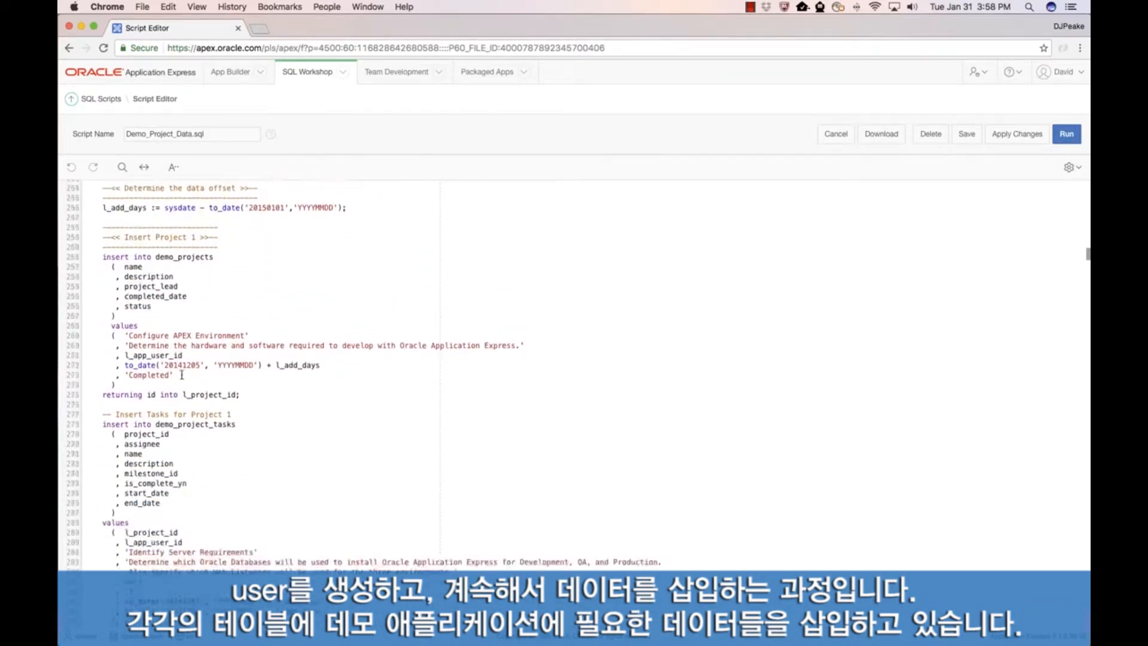
{"action": "scroll", "coordinate": [203, 376], "scroll_direction": "down", "scroll_amount": 3}
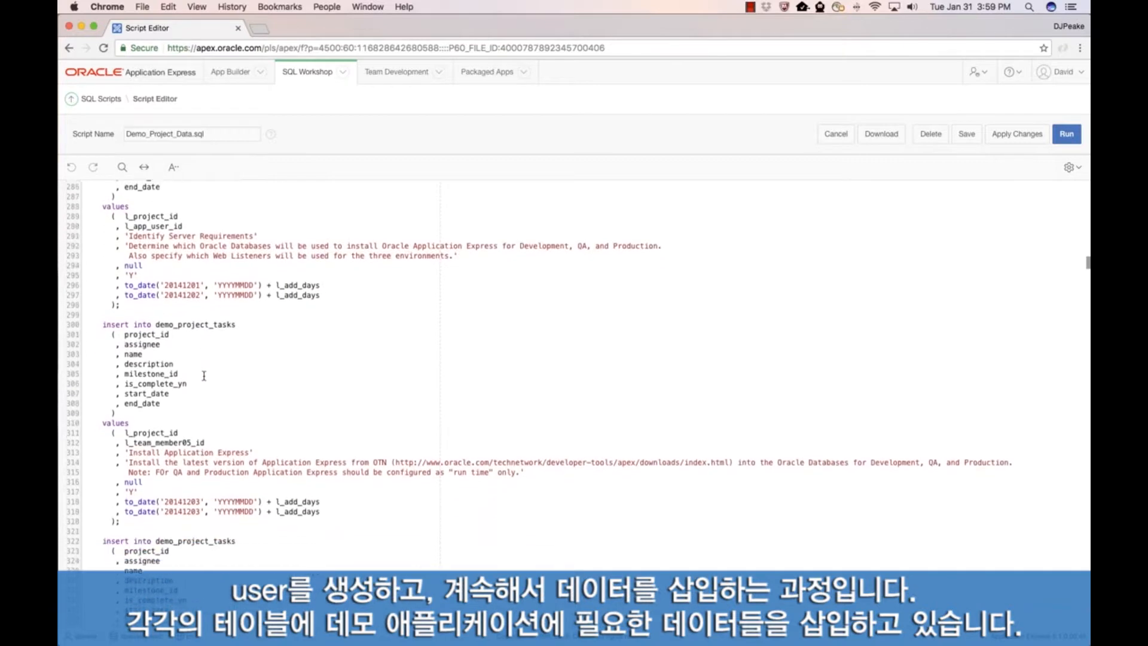
{"action": "scroll", "coordinate": [211, 369], "scroll_direction": "down", "scroll_amount": 10}
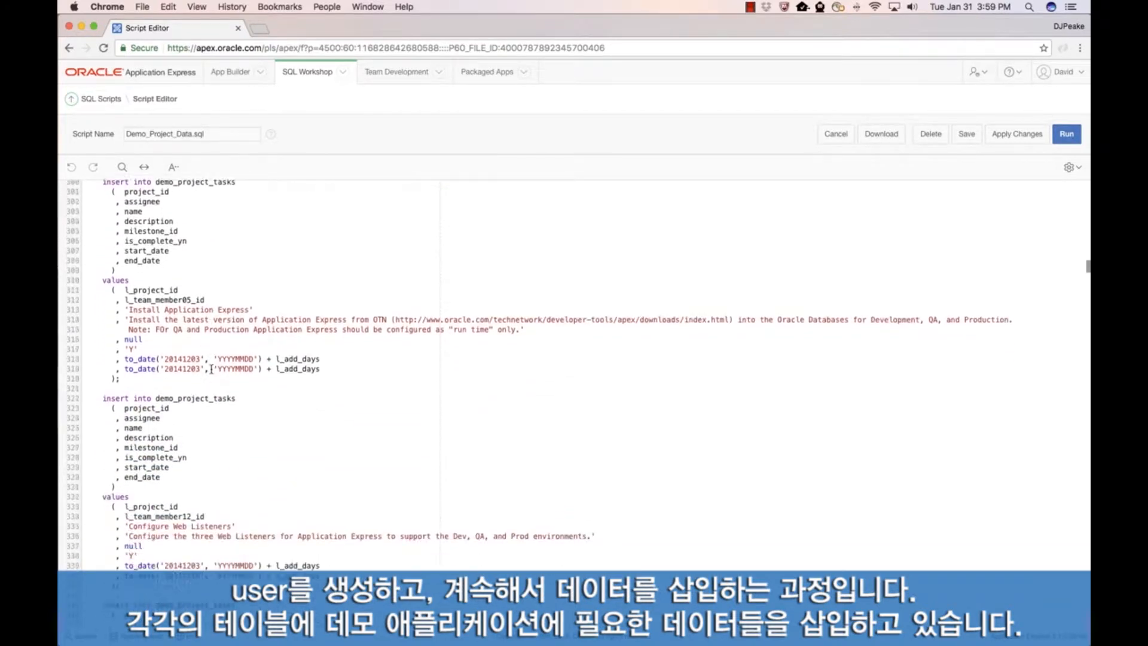
{"action": "scroll", "coordinate": [211, 369], "scroll_direction": "down", "scroll_amount": 1}
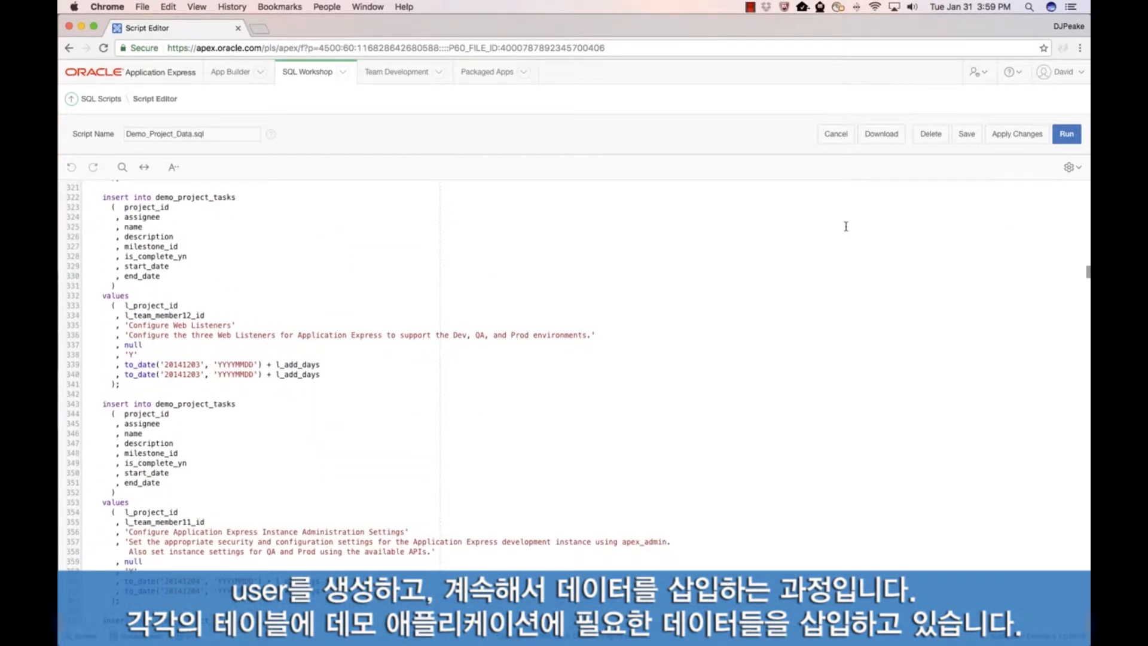
Step: Run the Demo_Project_Data.sql script and return to the SQL Workshop home page
{"action": "left_click", "coordinate": [1067, 134]}
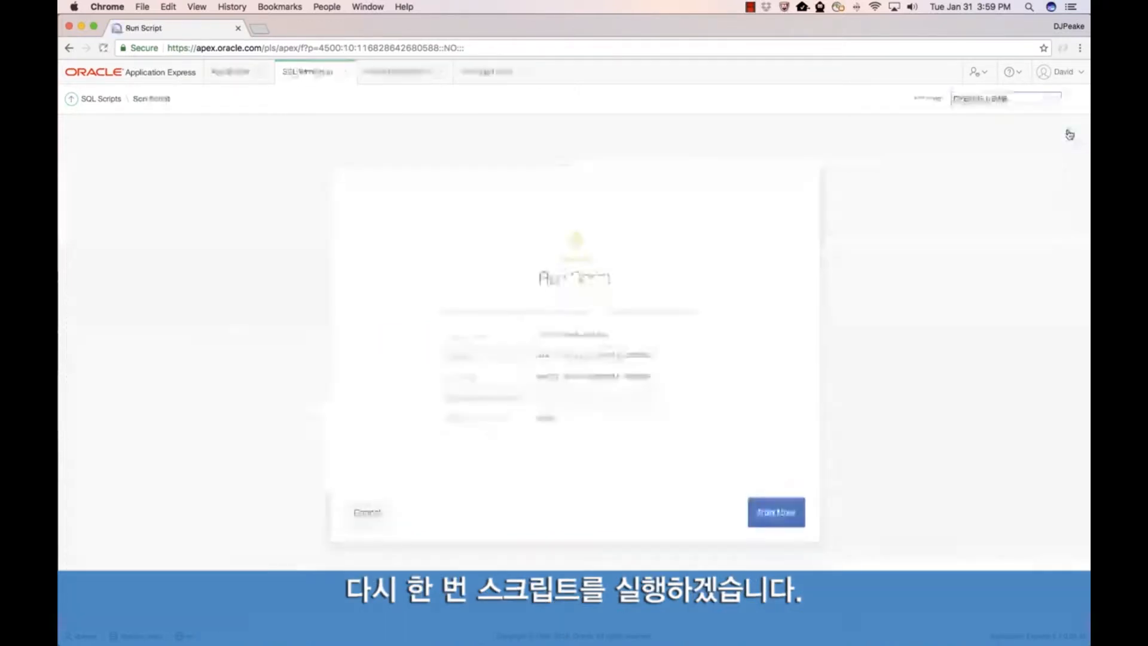
{"action": "left_click", "coordinate": [780, 517]}
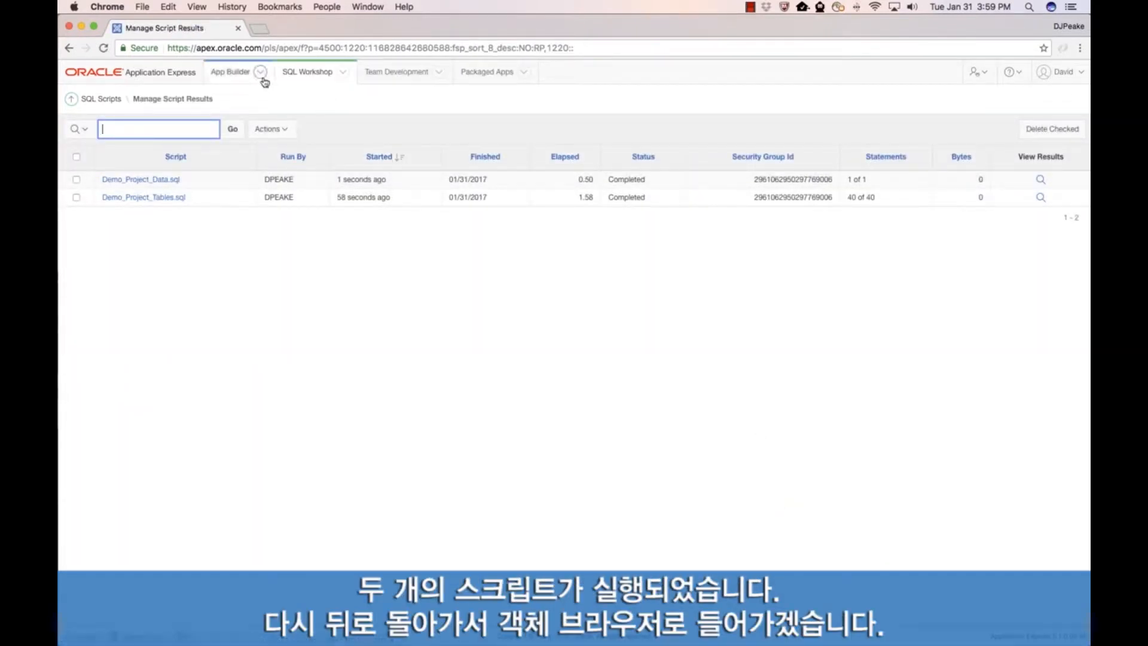
{"action": "left_click", "coordinate": [72, 100]}
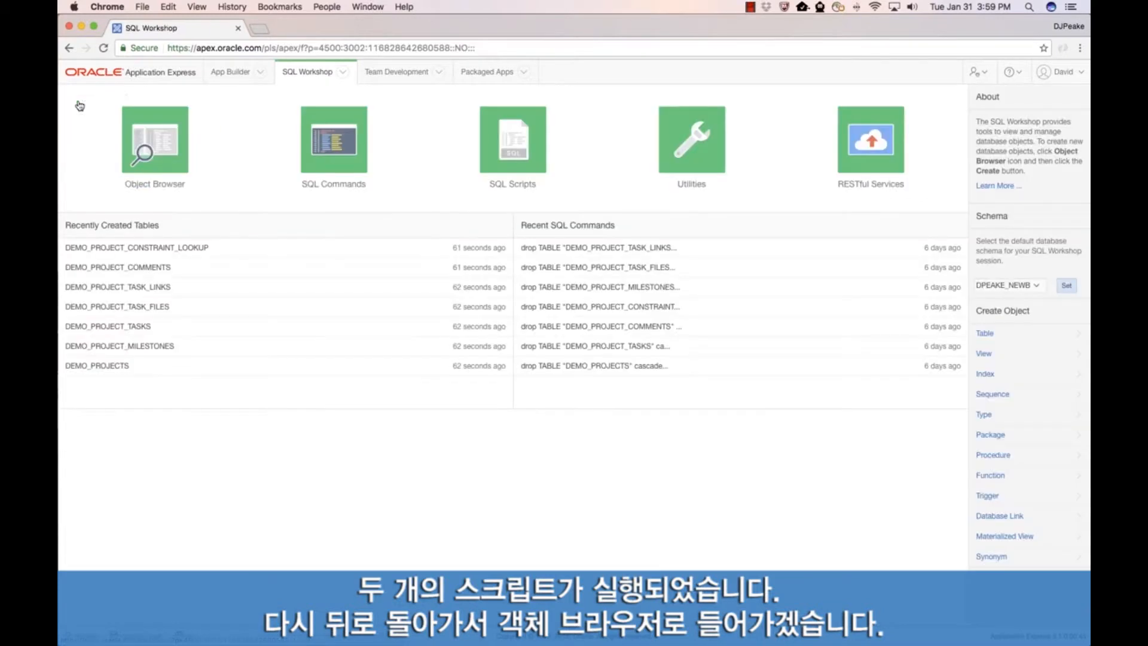
Step: Open the Object Browser and examine the column definitions and data rows of the DEMO_PROJECTS table
{"action": "left_click", "coordinate": [160, 150]}
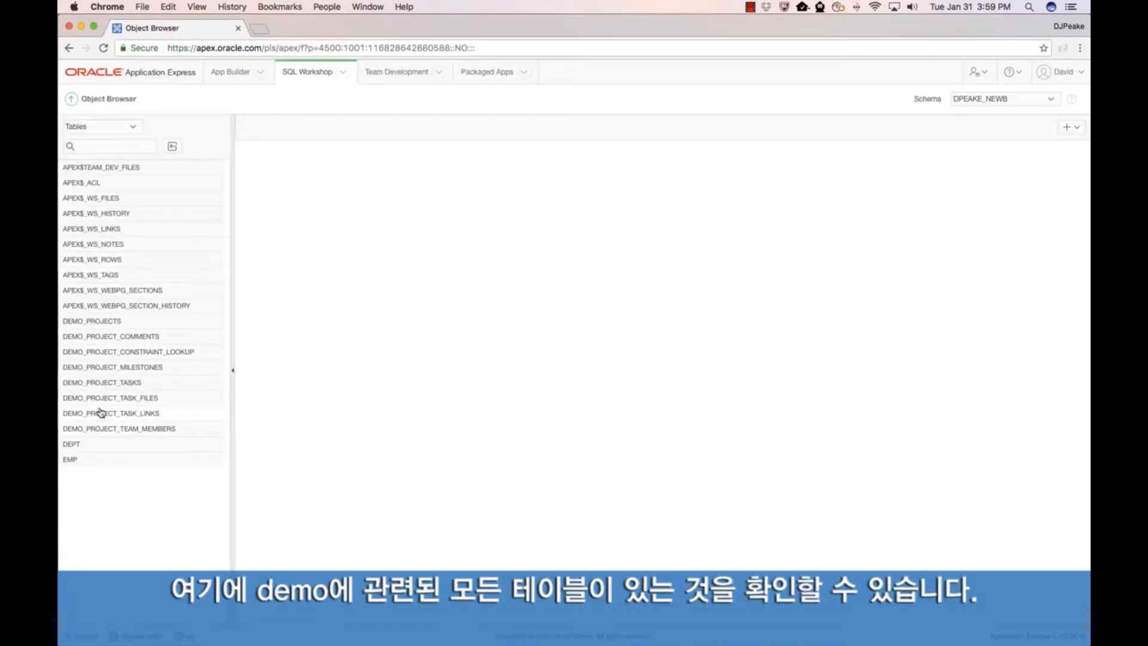
{"action": "left_click", "coordinate": [109, 323]}
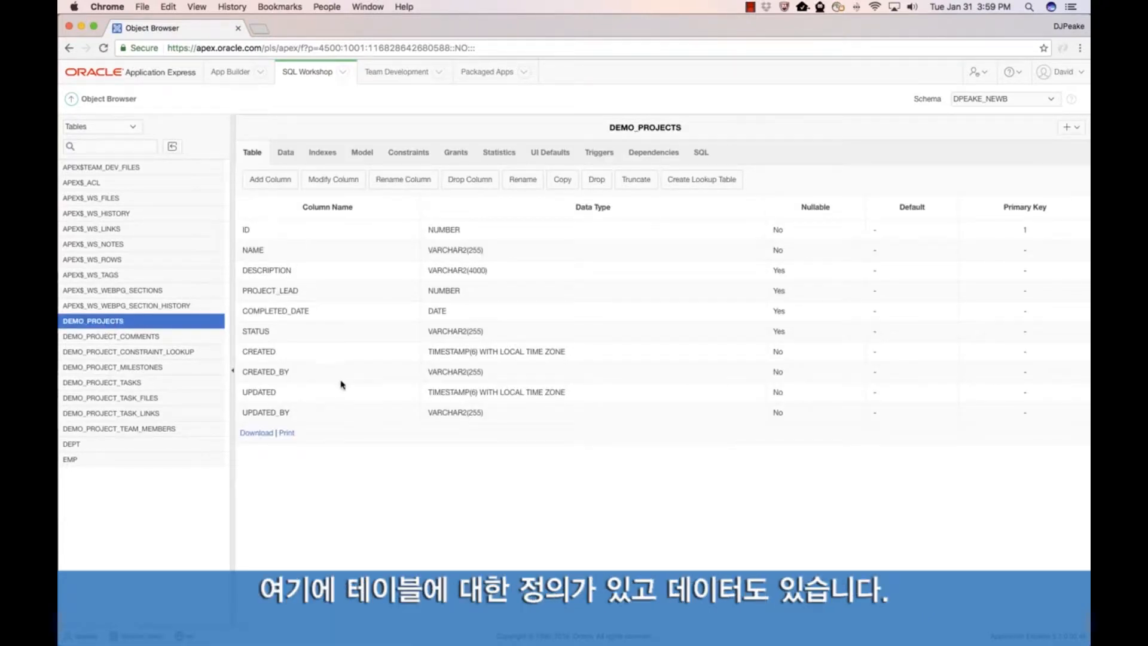
{"action": "left_click", "coordinate": [287, 154]}
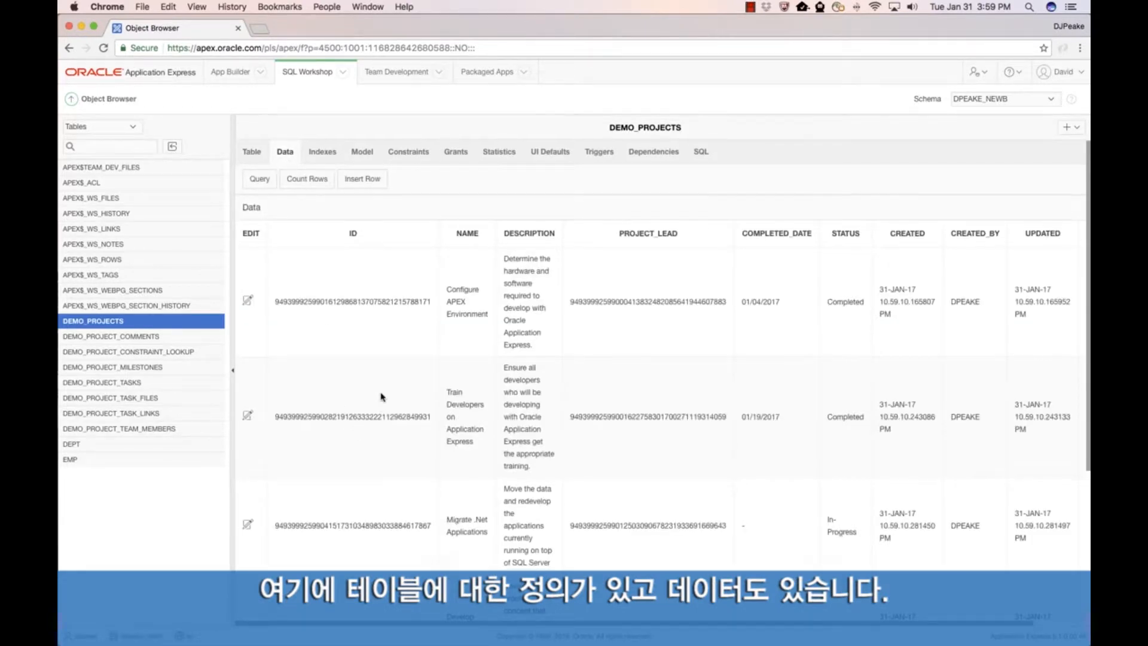
{"action": "scroll", "coordinate": [380, 400], "scroll_direction": "down", "scroll_amount": 4}
{"action": "scroll", "coordinate": [380, 396], "scroll_direction": "up", "scroll_amount": 5}
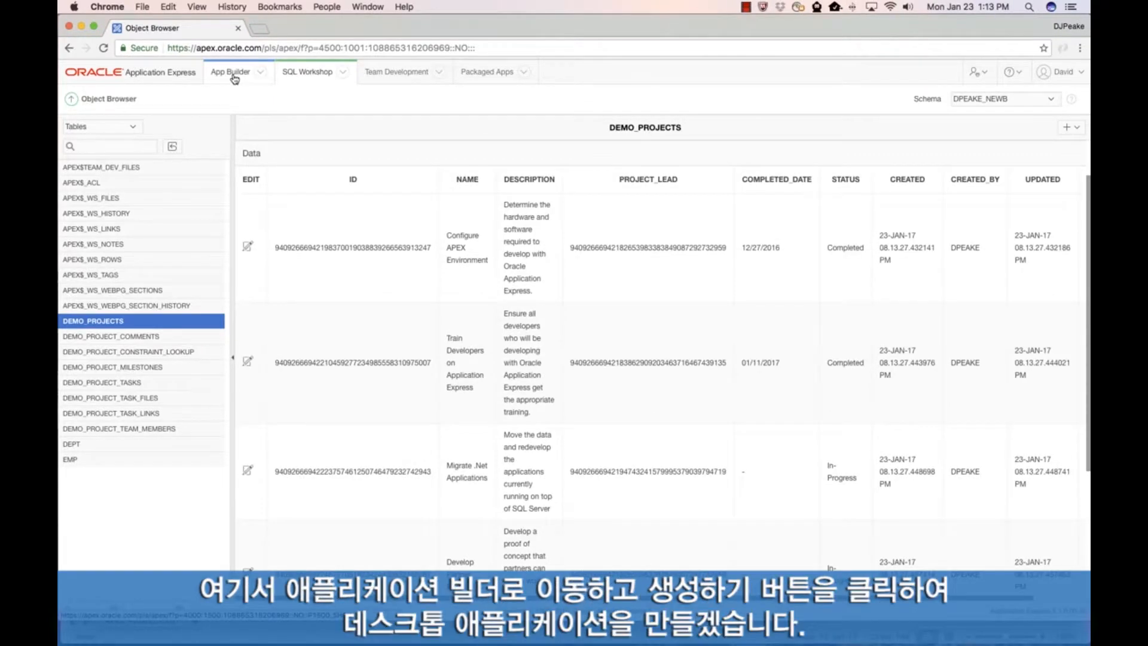
Step: Start a new desktop application in App Builder, name it Demo Projects and continue to its page definitions
{"action": "left_click", "coordinate": [260, 72]}
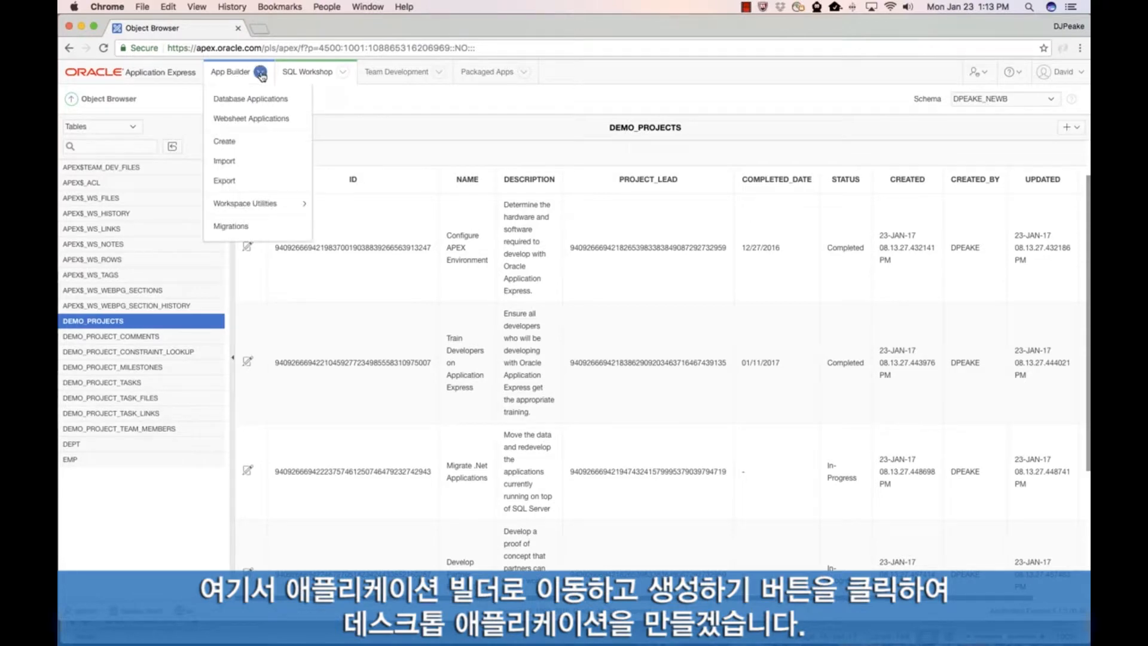
{"action": "left_click", "coordinate": [242, 144]}
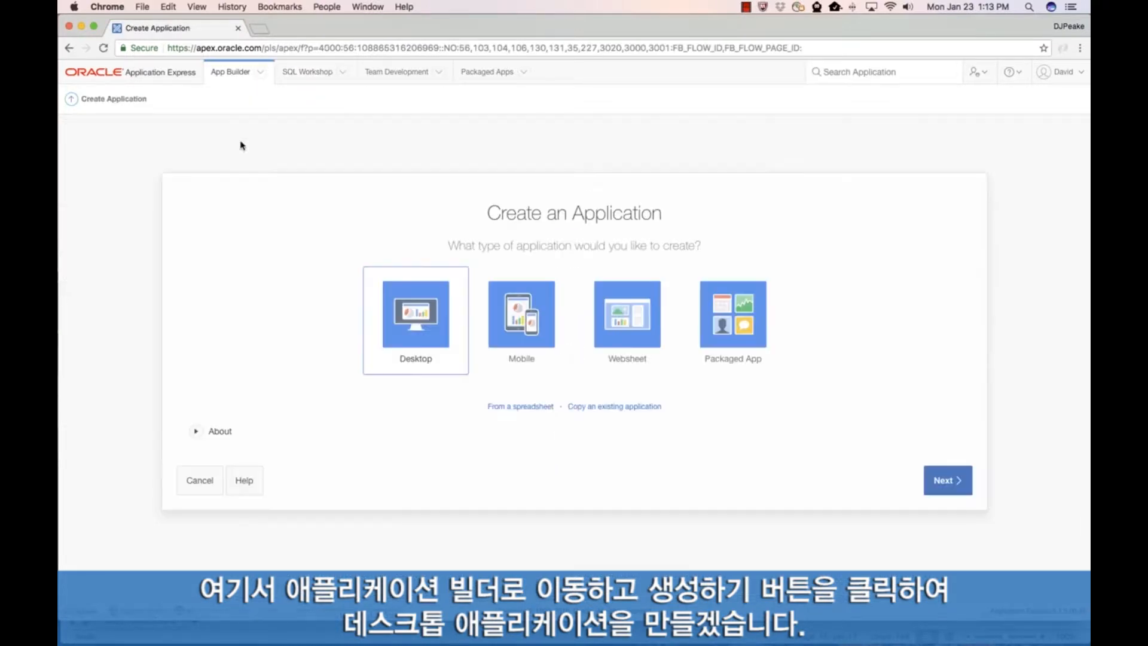
{"action": "left_click", "coordinate": [425, 321]}
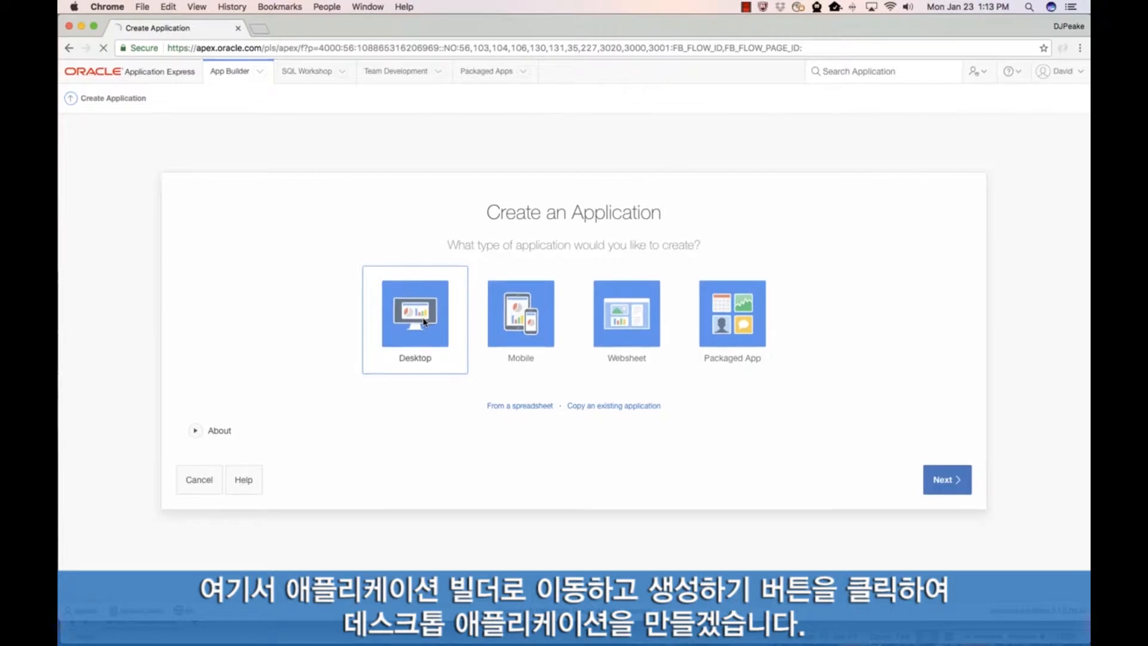
{"action": "left_click", "coordinate": [492, 326]}
{"action": "key", "text": "super+a"}
{"action": "type", "text": "De"}
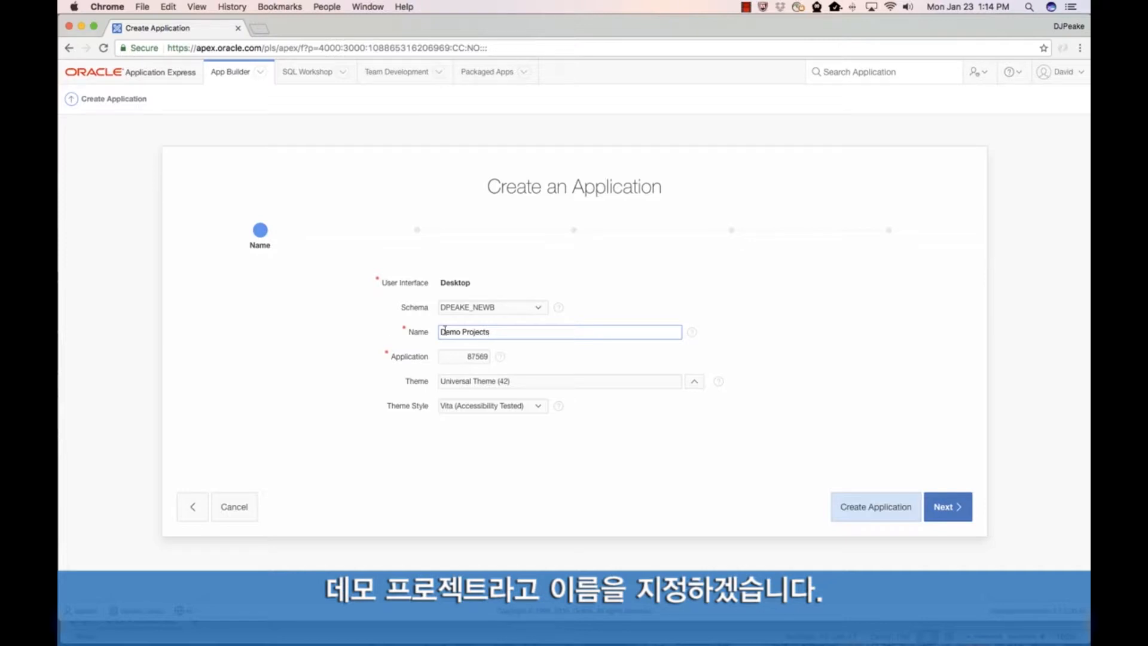
{"action": "left_click", "coordinate": [946, 508]}
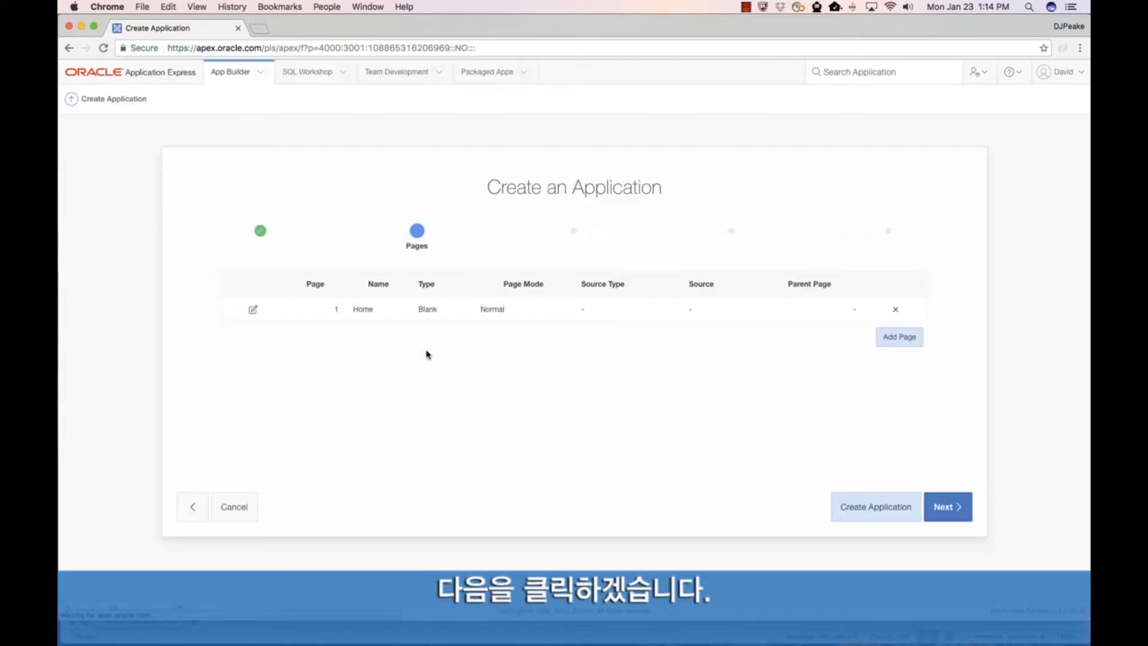
Step: Add a Report and Form page based on the DEMO_PROJECTS table, using the Interactive Report type
{"action": "left_click", "coordinate": [885, 336]}
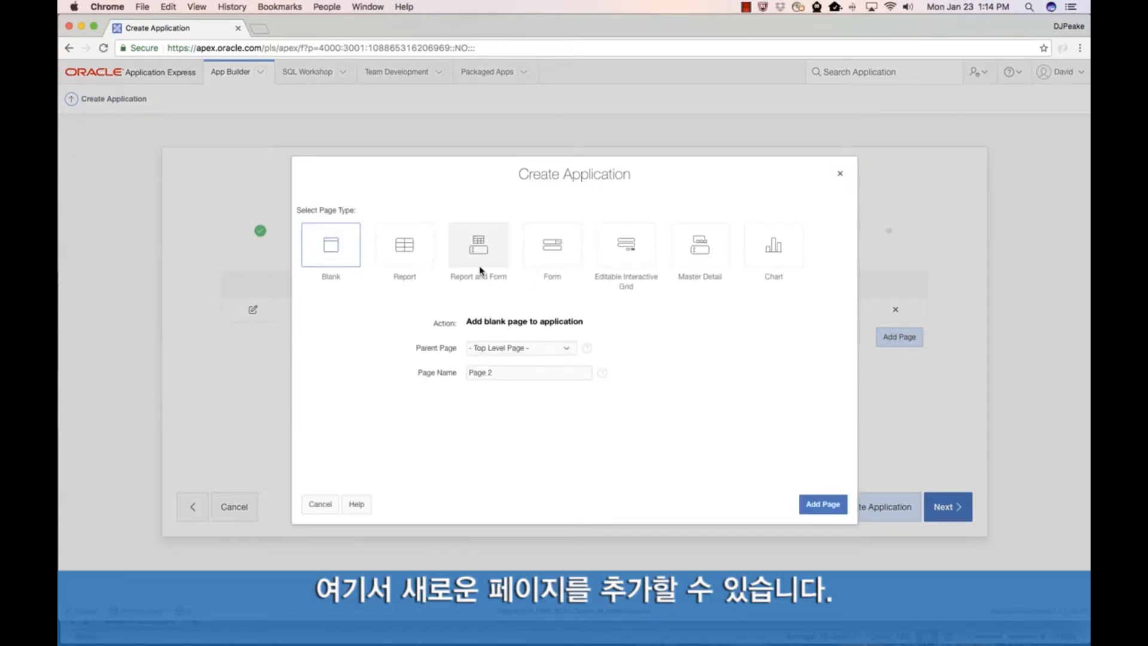
{"action": "left_click", "coordinate": [478, 251]}
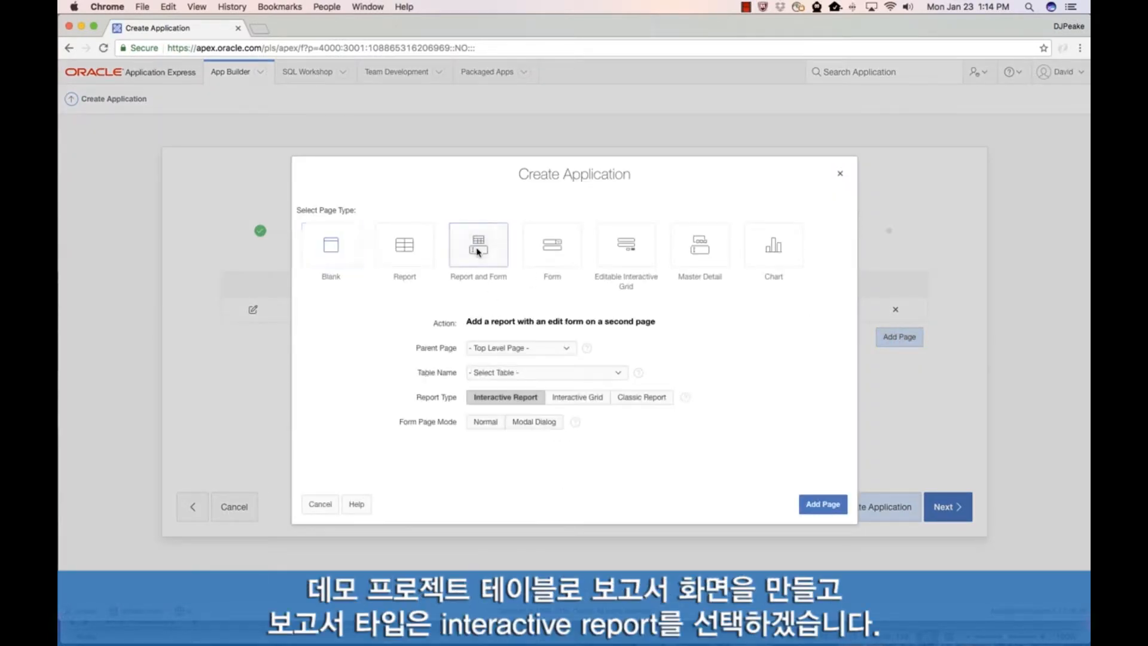
{"action": "left_click", "coordinate": [527, 372]}
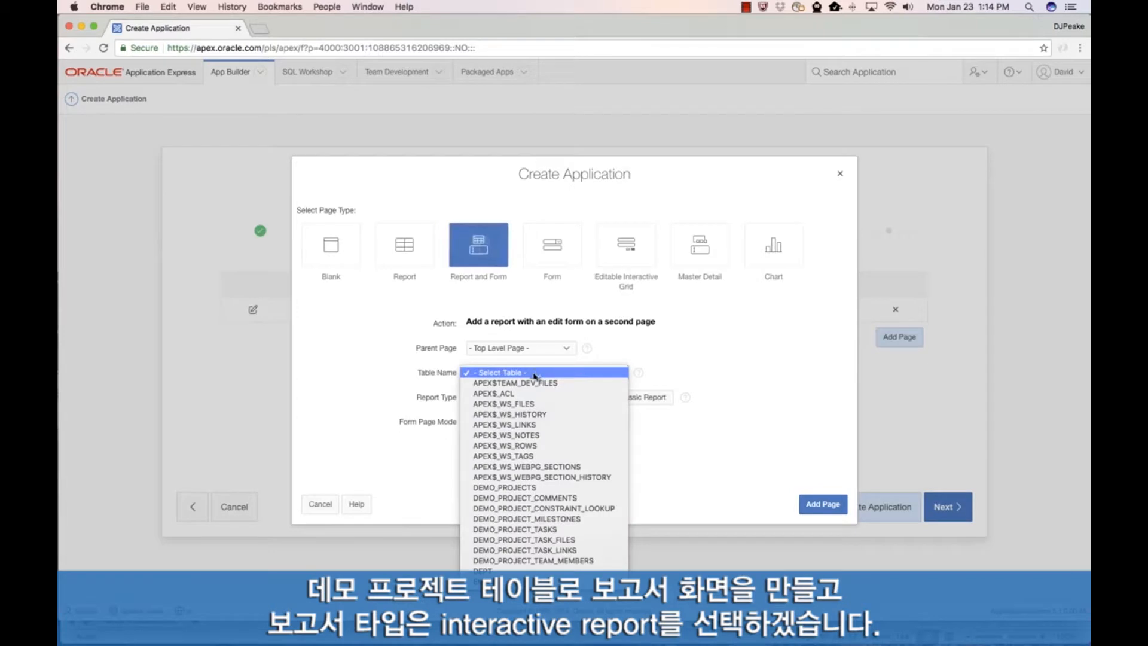
{"action": "left_click", "coordinate": [540, 488]}
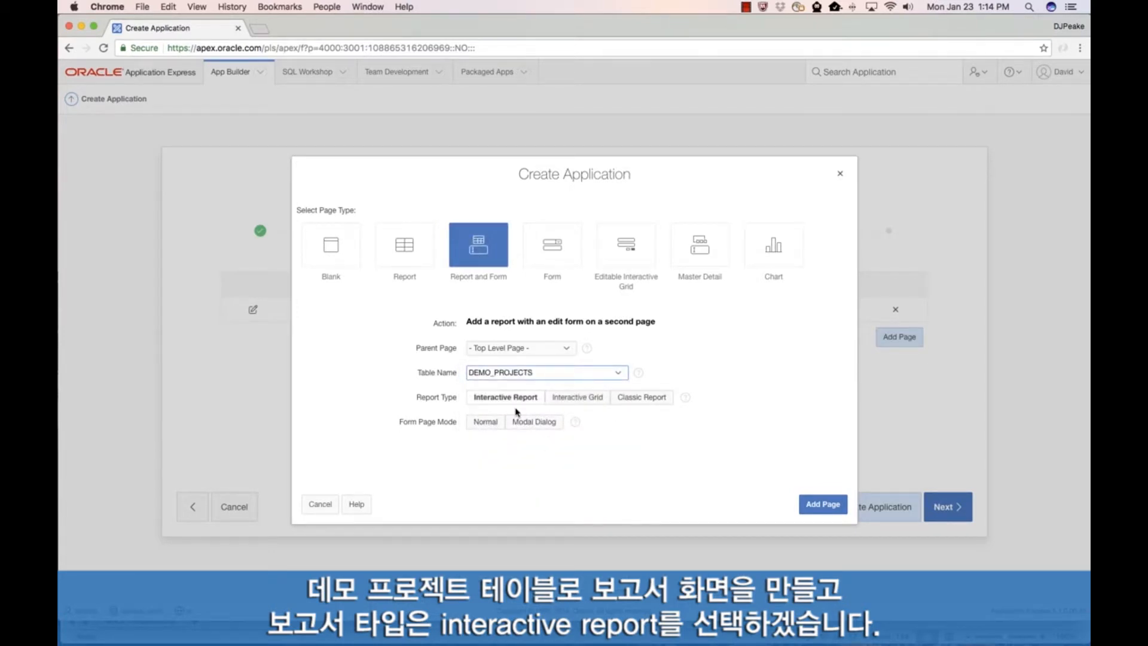
{"action": "left_click", "coordinate": [833, 509]}
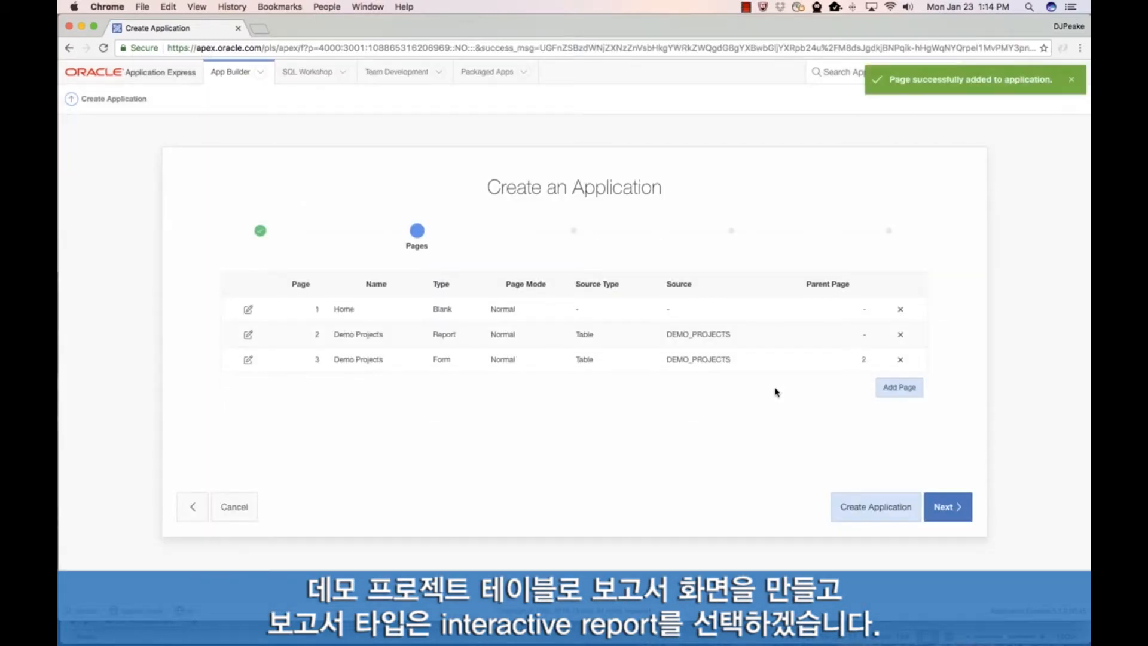
Step: Add an Editable Interactive Grid page based on the DEMO_PROJECT_MILESTONES table
{"action": "left_click", "coordinate": [902, 388]}
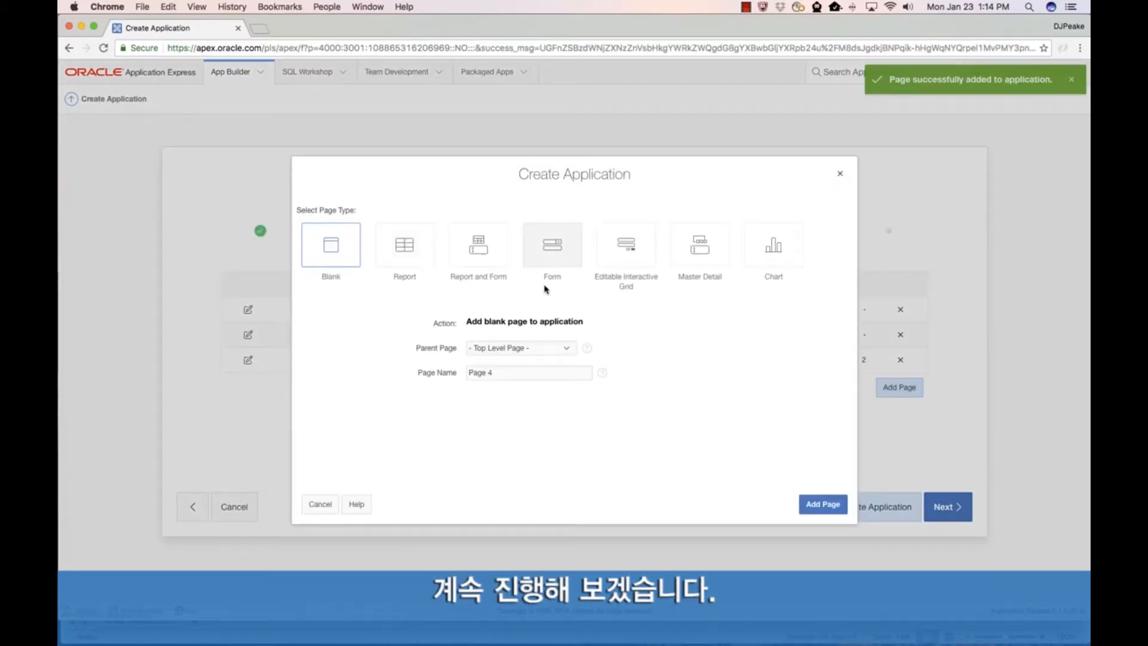
{"action": "left_click", "coordinate": [617, 260]}
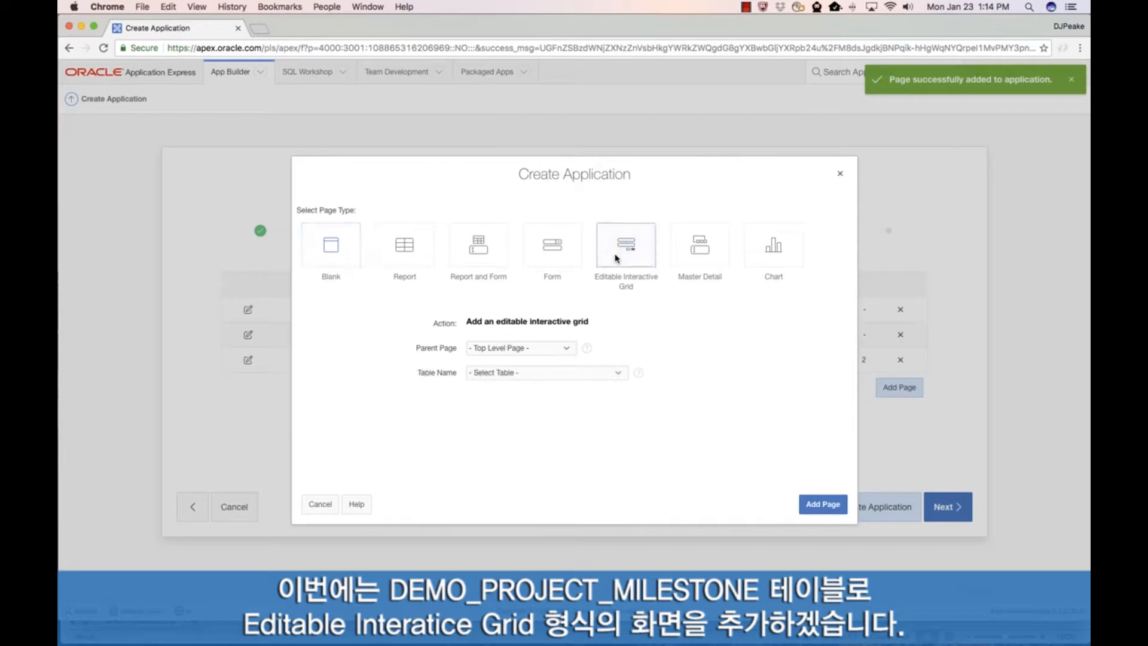
{"action": "left_click", "coordinate": [536, 374]}
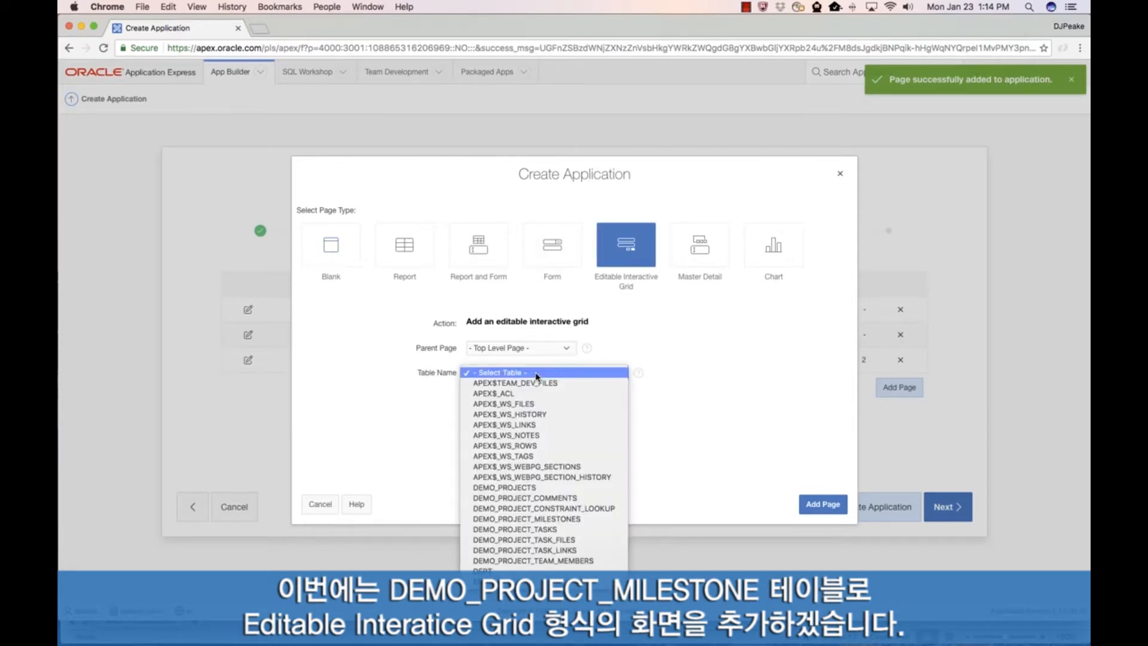
{"action": "left_click", "coordinate": [538, 518]}
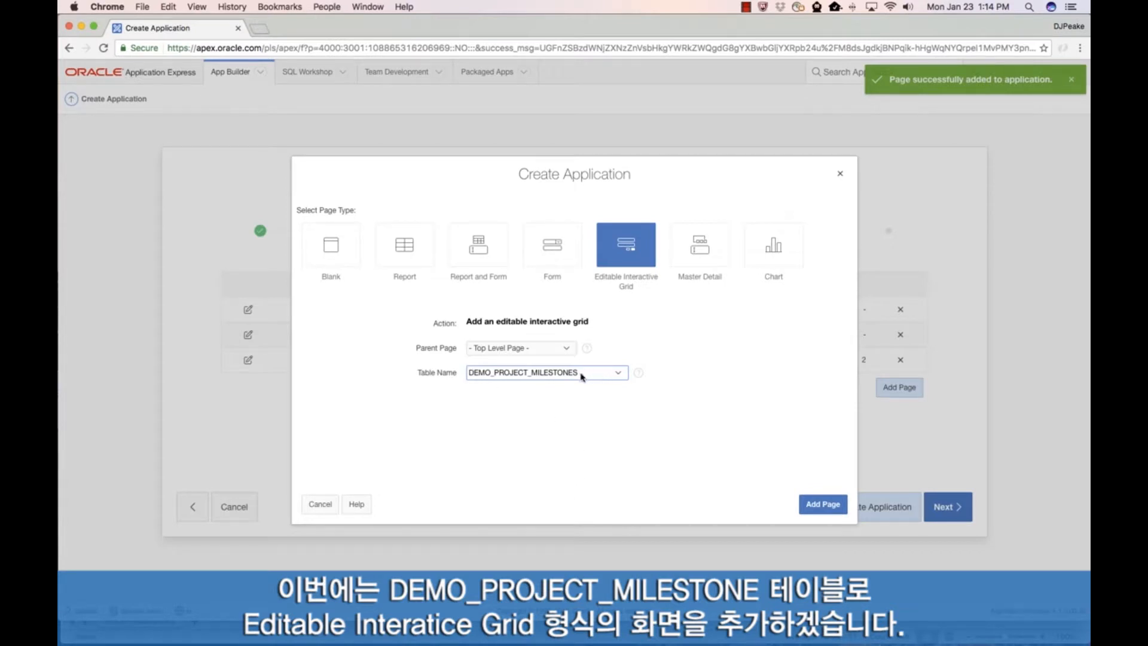
{"action": "left_click", "coordinate": [820, 504]}
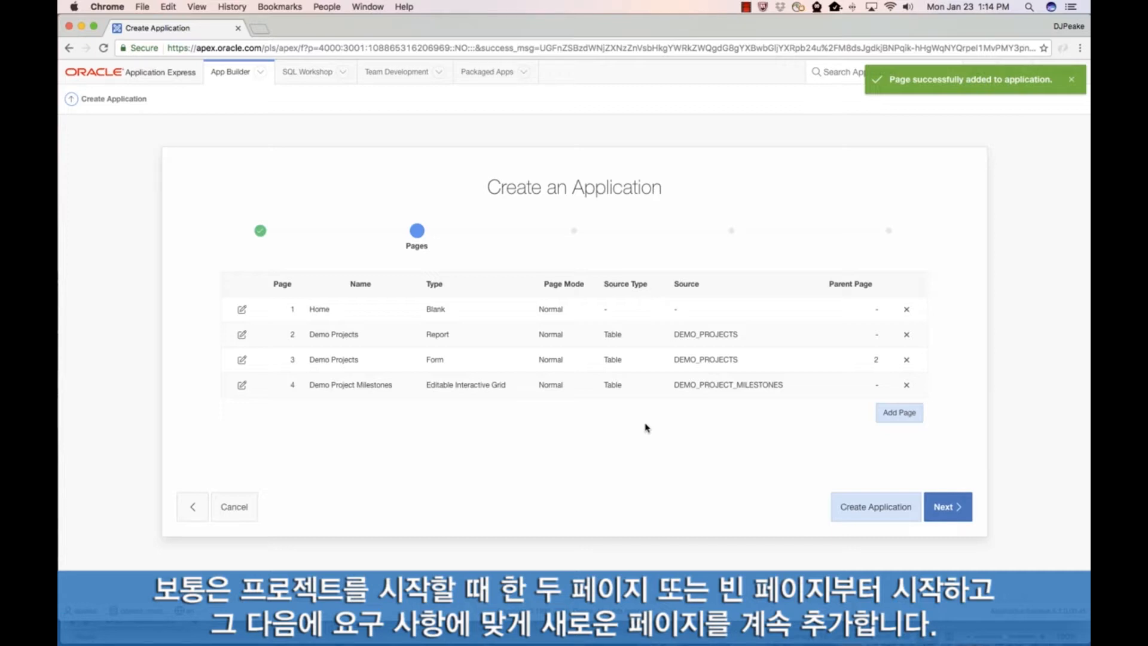
Step: Create the application with the defined pages and run it, logging in with the prefilled credentials
{"action": "left_click", "coordinate": [875, 505]}
{"action": "left_click", "coordinate": [897, 530]}
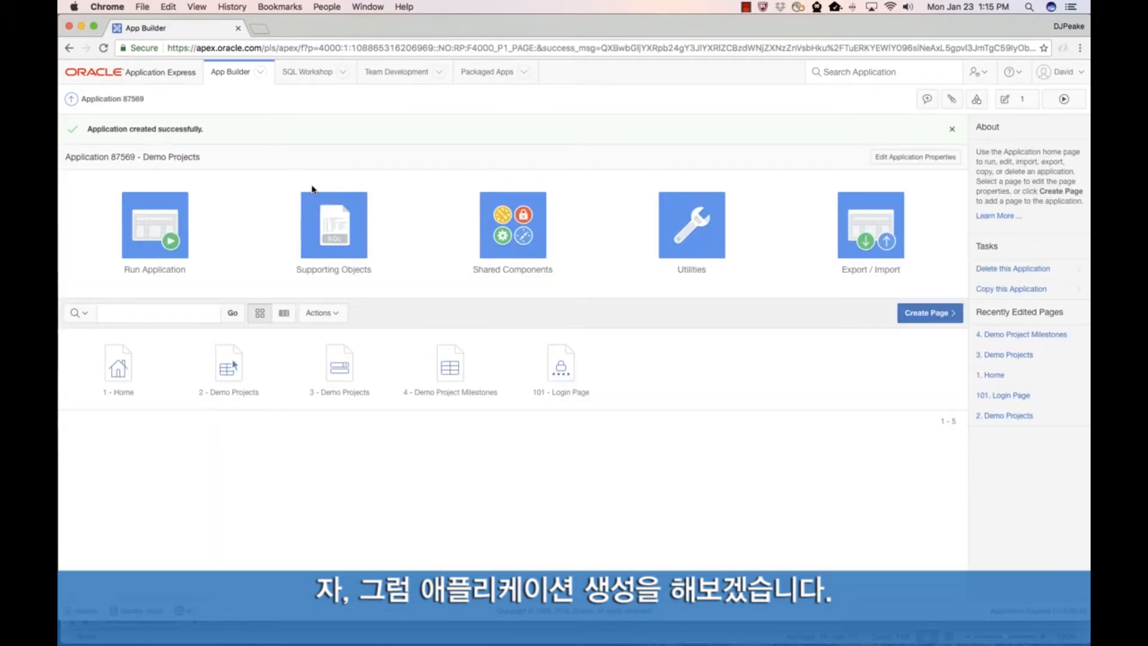
{"action": "left_click", "coordinate": [170, 216]}
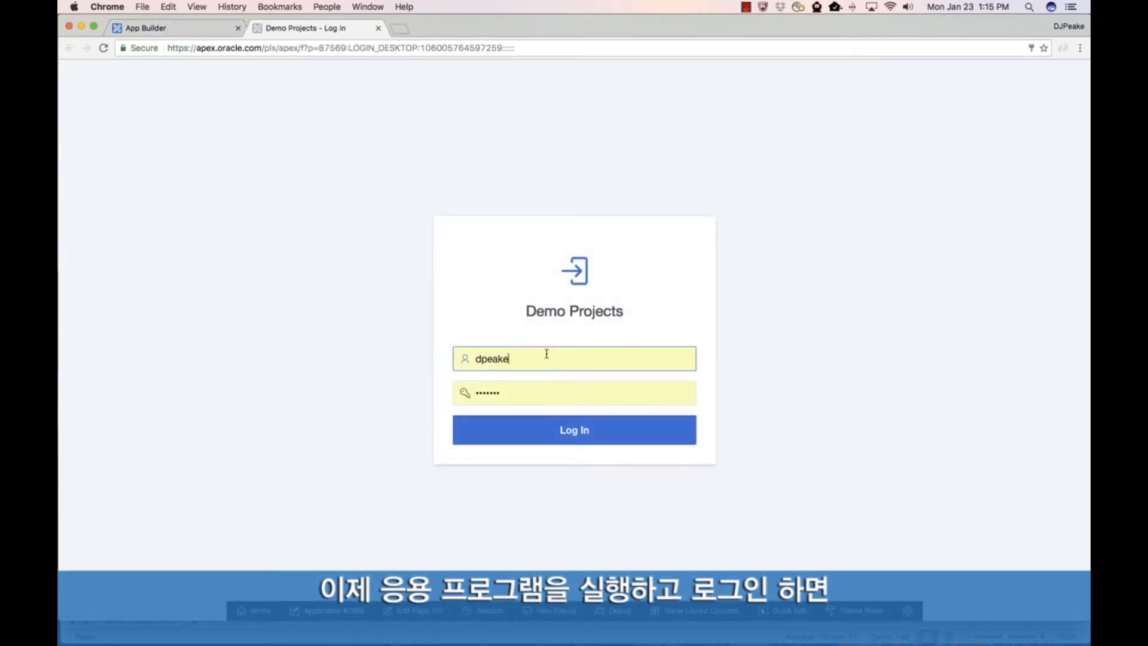
{"action": "left_click", "coordinate": [561, 432]}
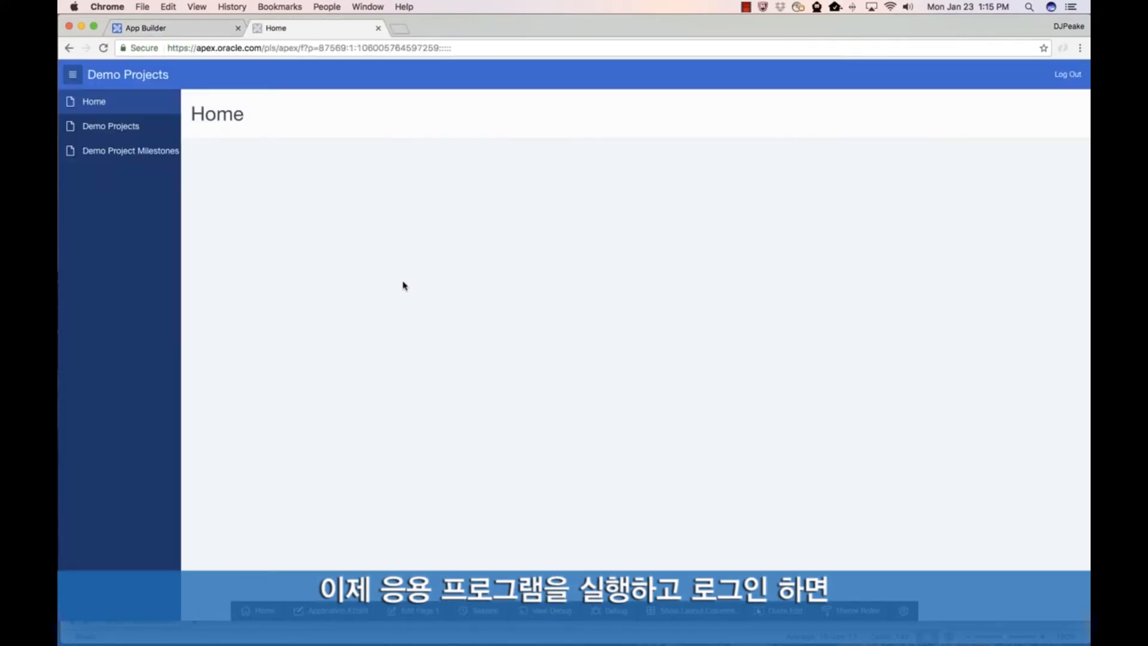
Step: View the Demo Projects report and open the edit form for the Configure APEX Environment project
{"action": "left_click", "coordinate": [118, 129]}
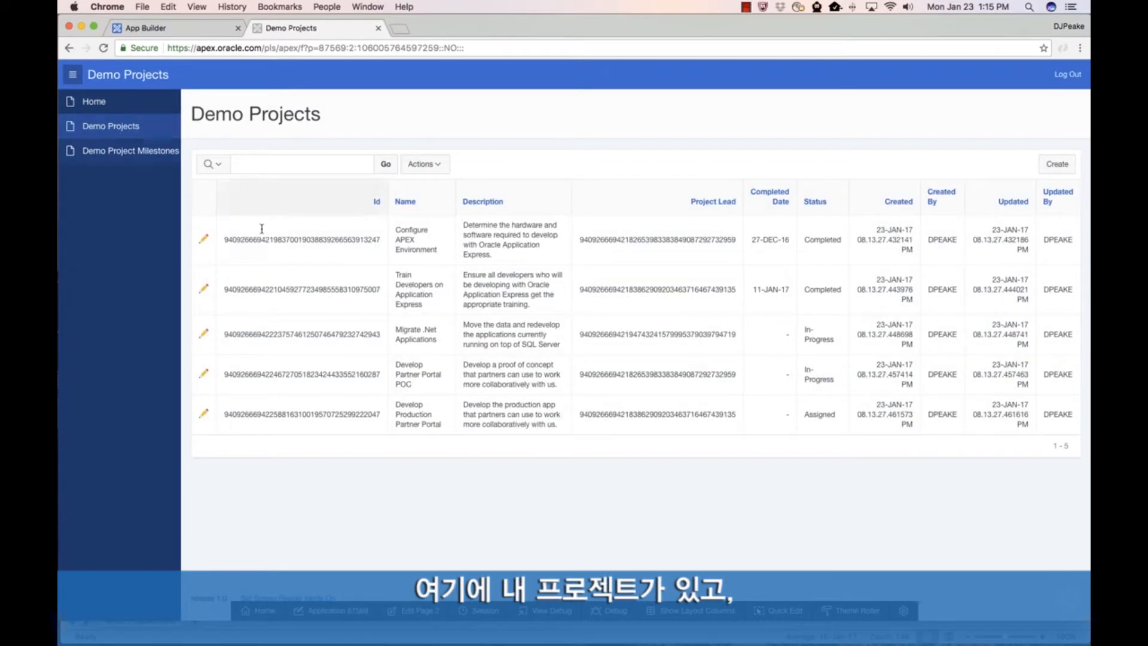
{"action": "left_click", "coordinate": [204, 240]}
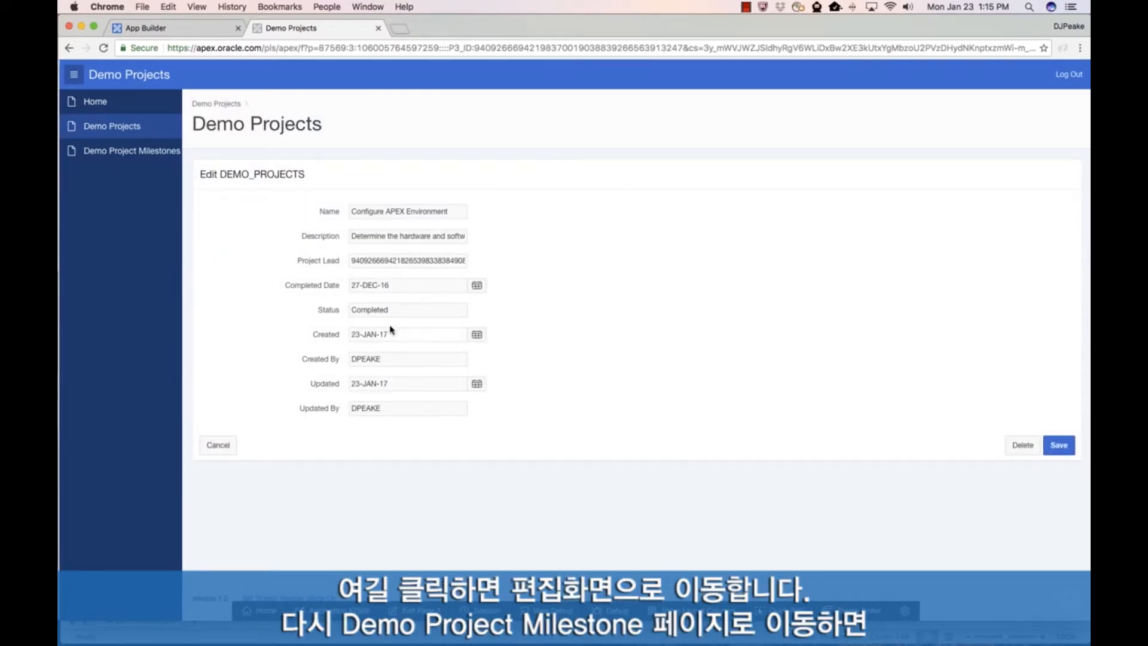
Step: View the Demo Project Milestones grid and open the All Developers Trained name for in-place editing, closing its editor without changes
{"action": "left_click", "coordinate": [143, 154]}
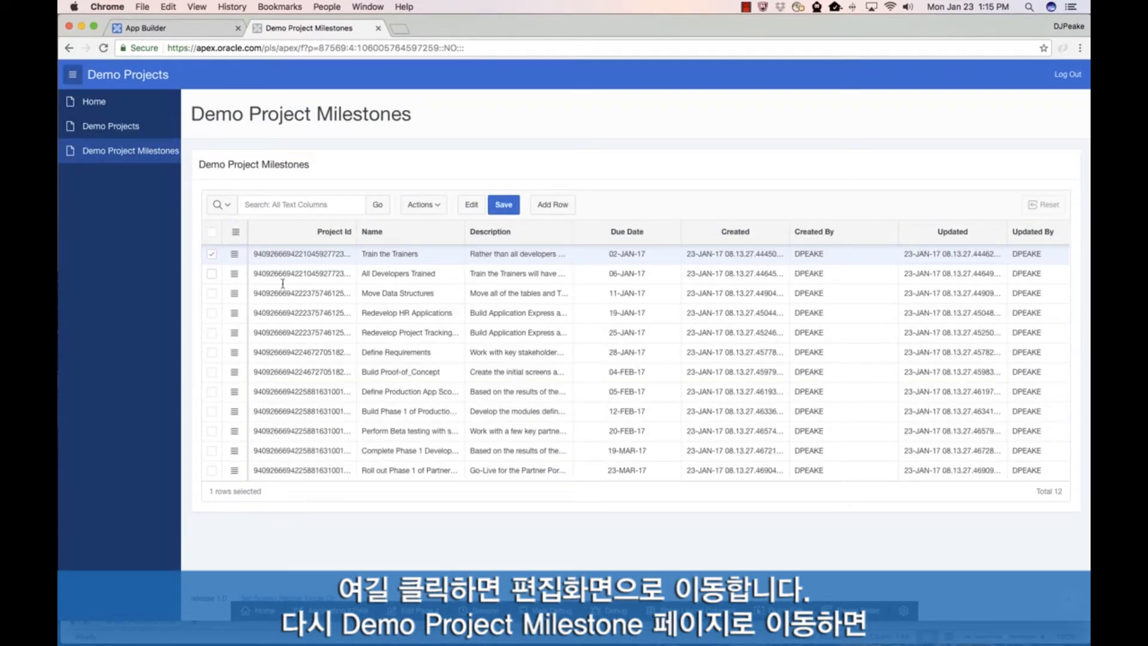
{"action": "left_click", "coordinate": [445, 276]}
{"action": "left_click", "coordinate": [445, 277]}
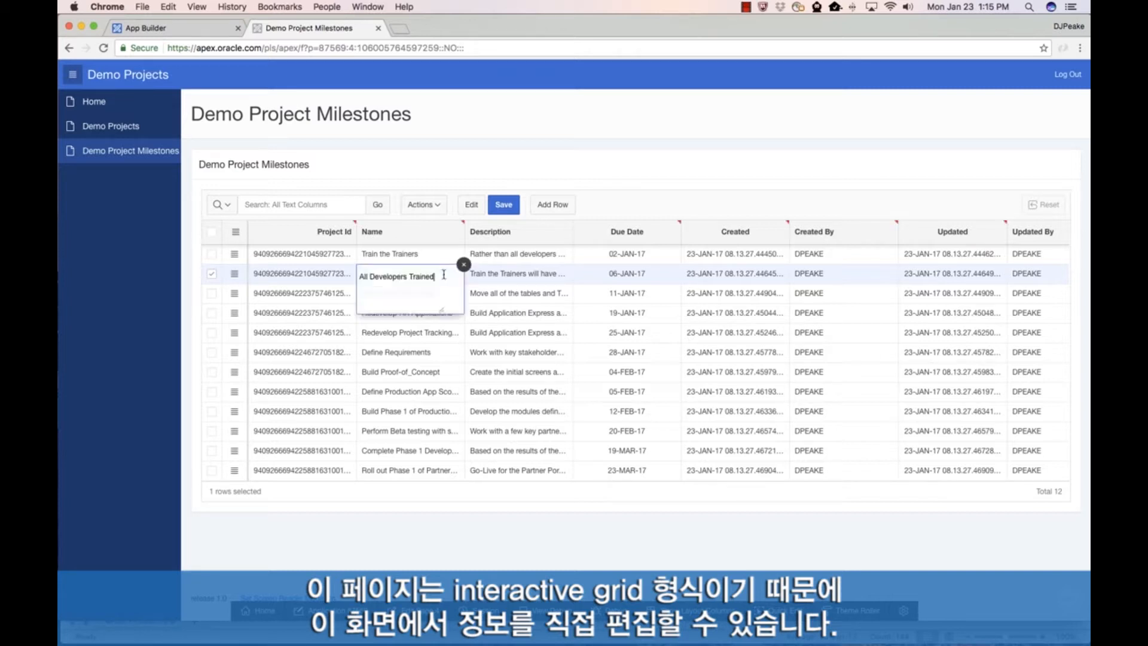
{"action": "left_click", "coordinate": [464, 265]}
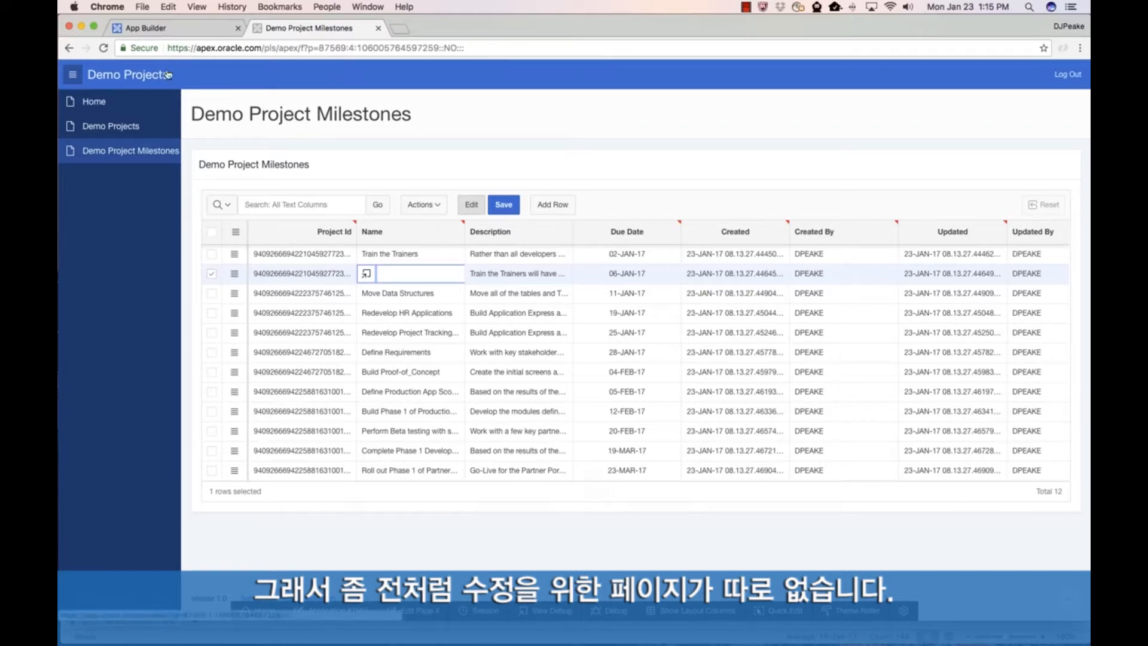
Step: Switch to the APEX_PROJECTS_01192017 workbook in Excel and copy the entire data range, including the header row
{"action": "left_click", "coordinate": [208, 31]}
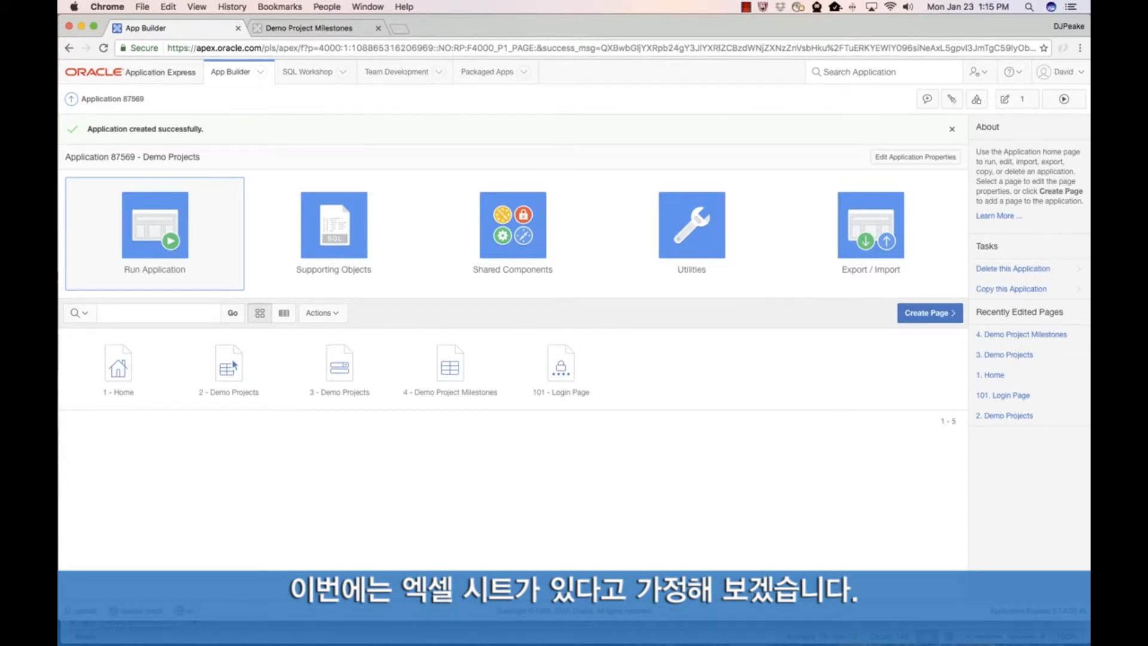
{"action": "key", "text": "super+Tab"}
{"action": "scroll", "coordinate": [237, 205], "scroll_direction": "up", "scroll_amount": 3}
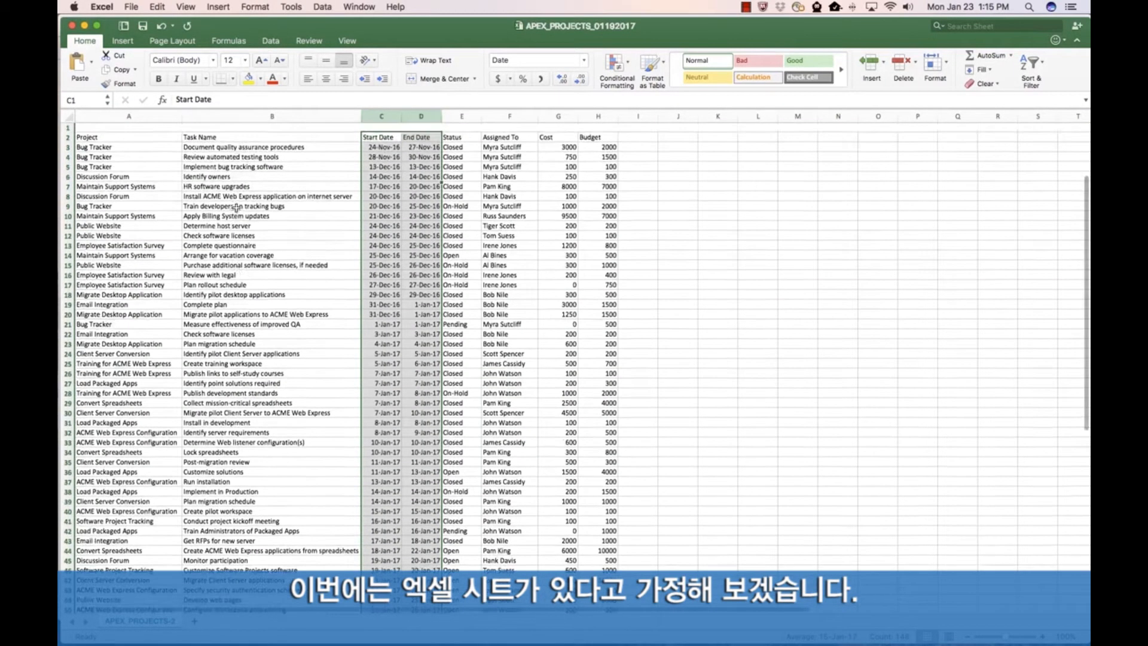
{"action": "left_click", "coordinate": [109, 131]}
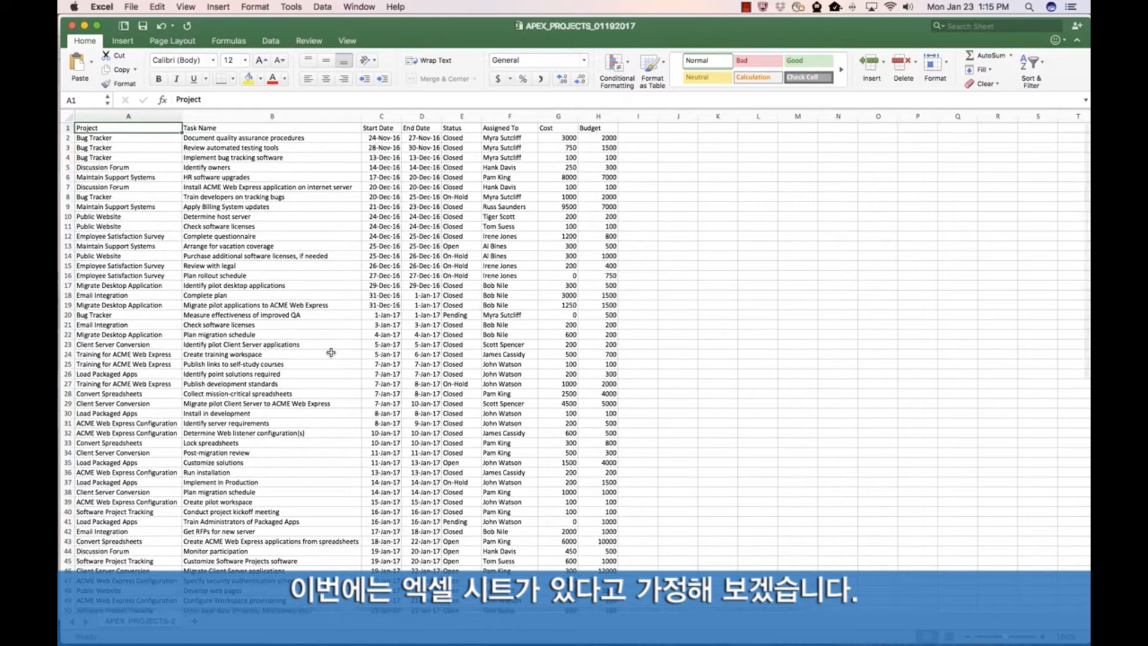
{"action": "key", "text": "ctrl+shift+End"}
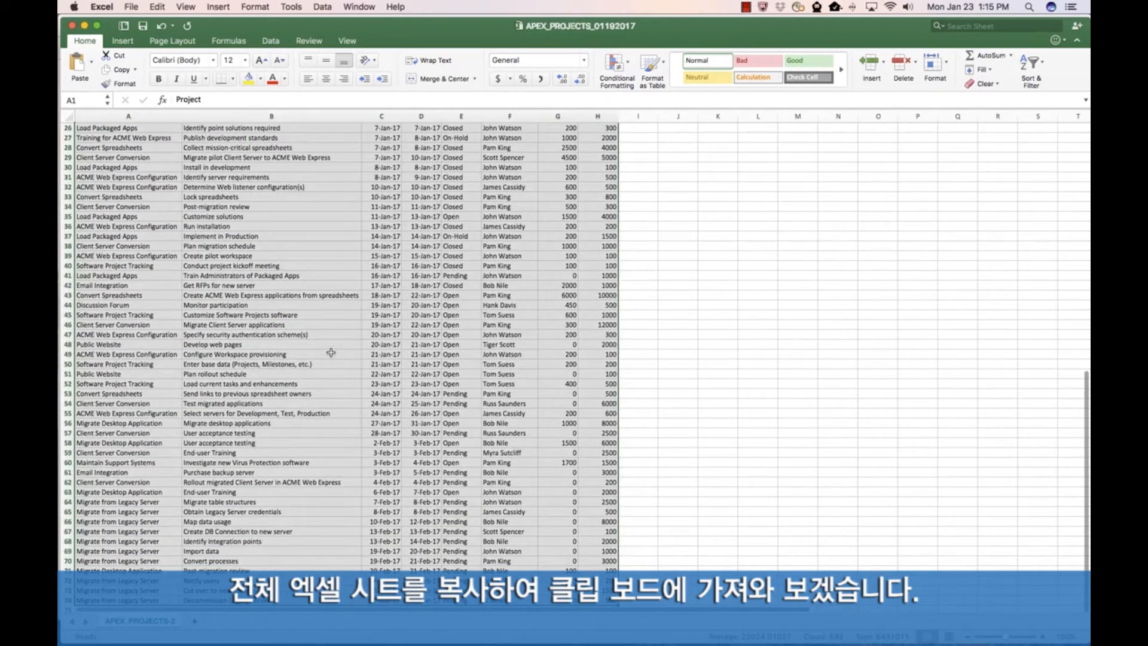
{"action": "key", "text": "super+c"}
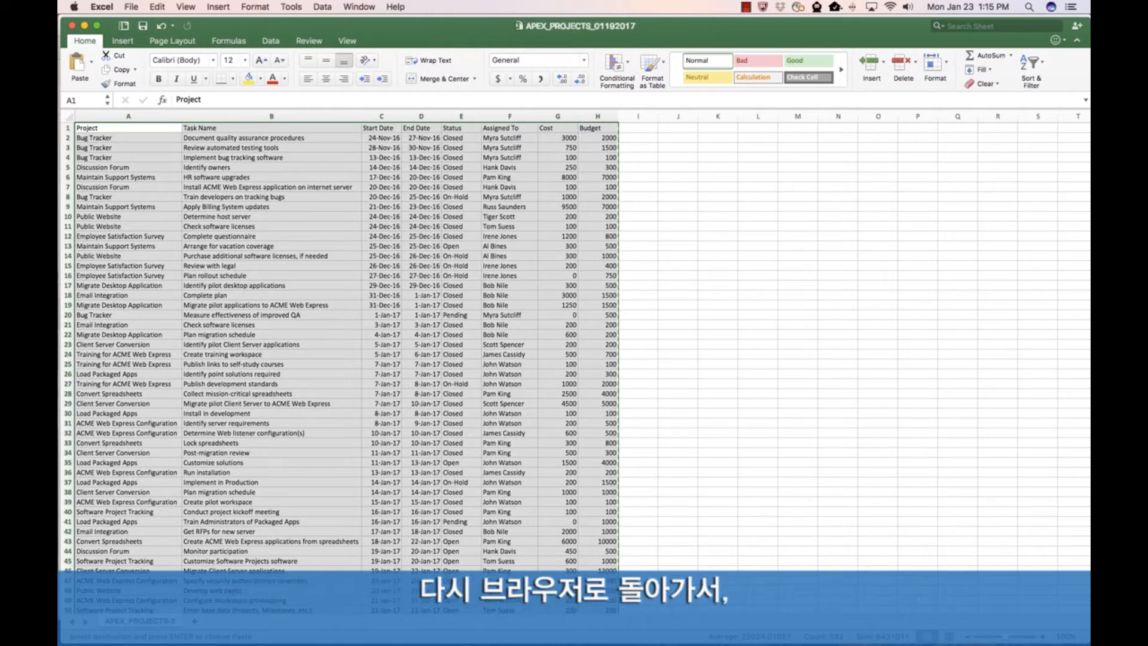
Step: Switch to App Builder in Chrome and start an application from a spreadsheet, pasting the copied data with the first row as column names
{"action": "key", "text": "super+Tab"}
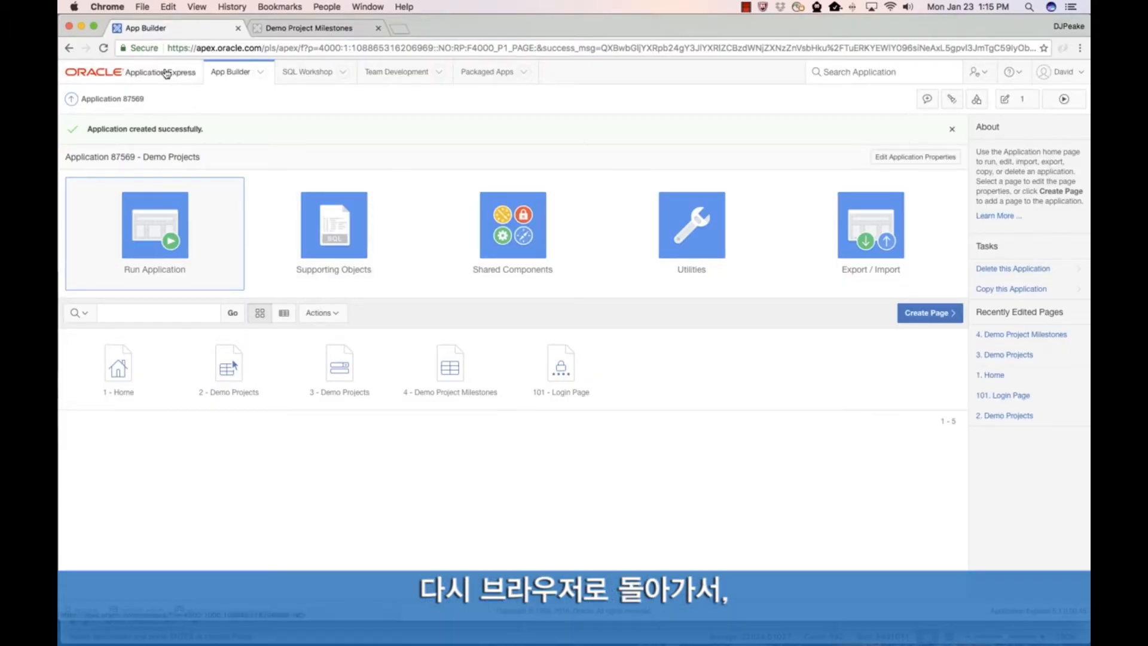
{"action": "left_click", "coordinate": [237, 77]}
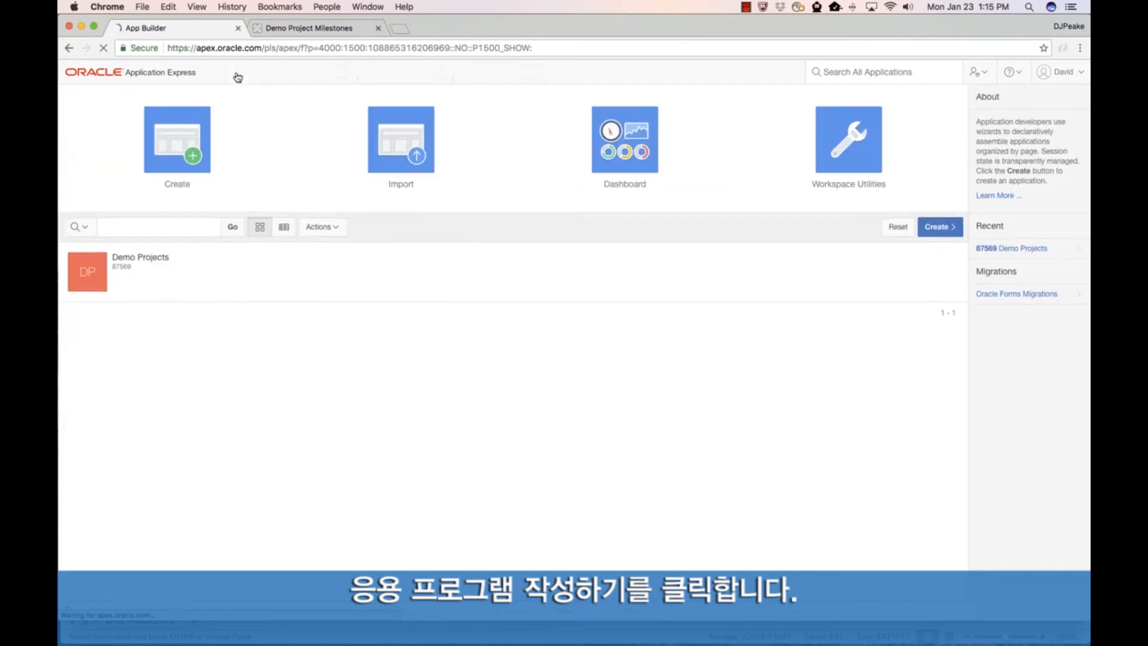
{"action": "left_click", "coordinate": [176, 139]}
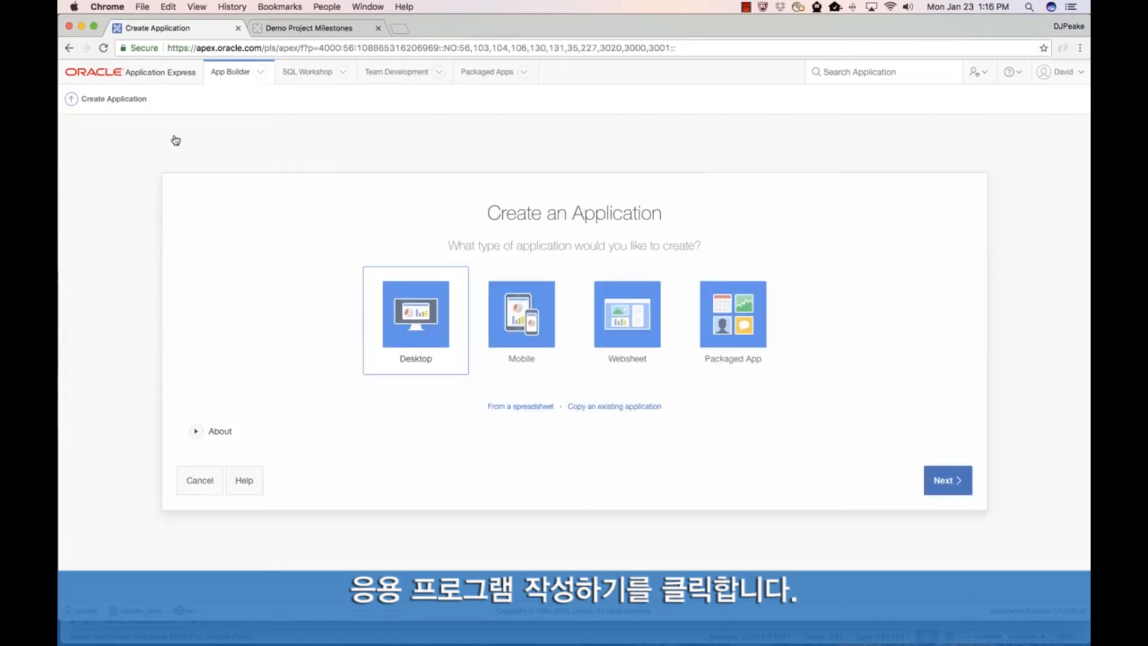
{"action": "left_click", "coordinate": [523, 409]}
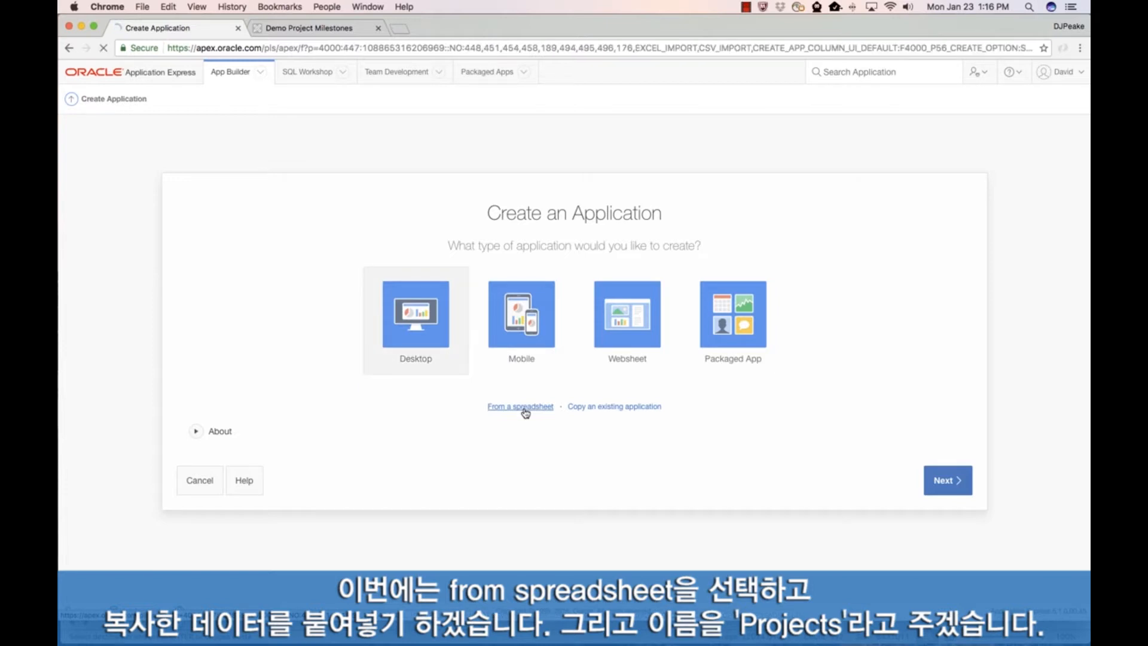
{"action": "left_click", "coordinate": [939, 507]}
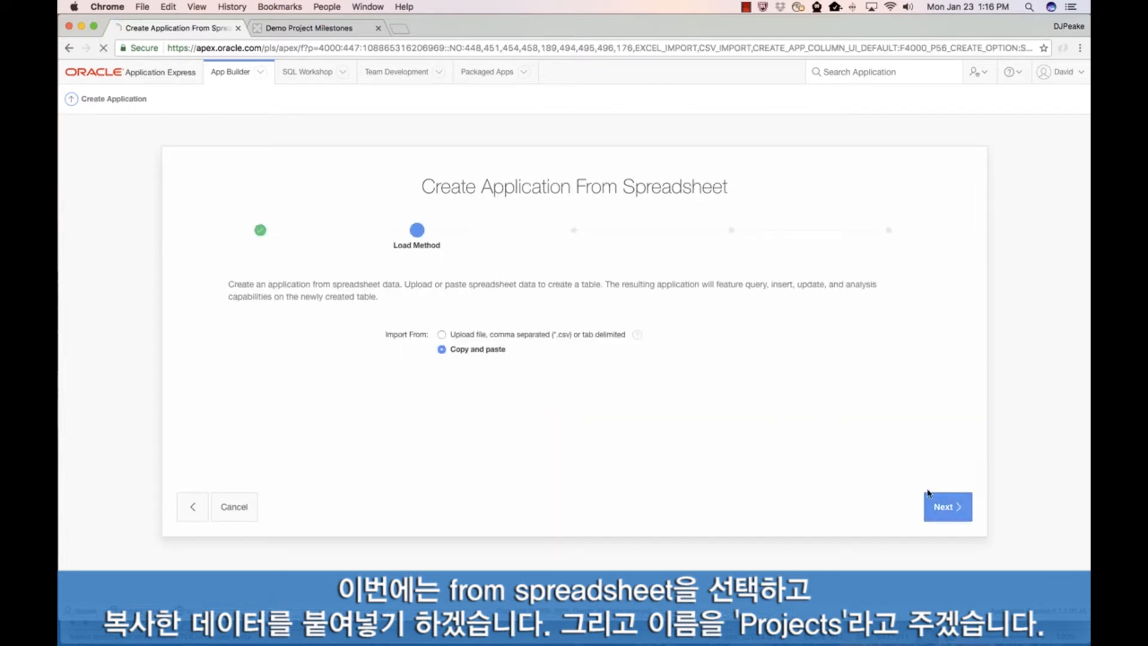
{"action": "key", "text": "super+v"}
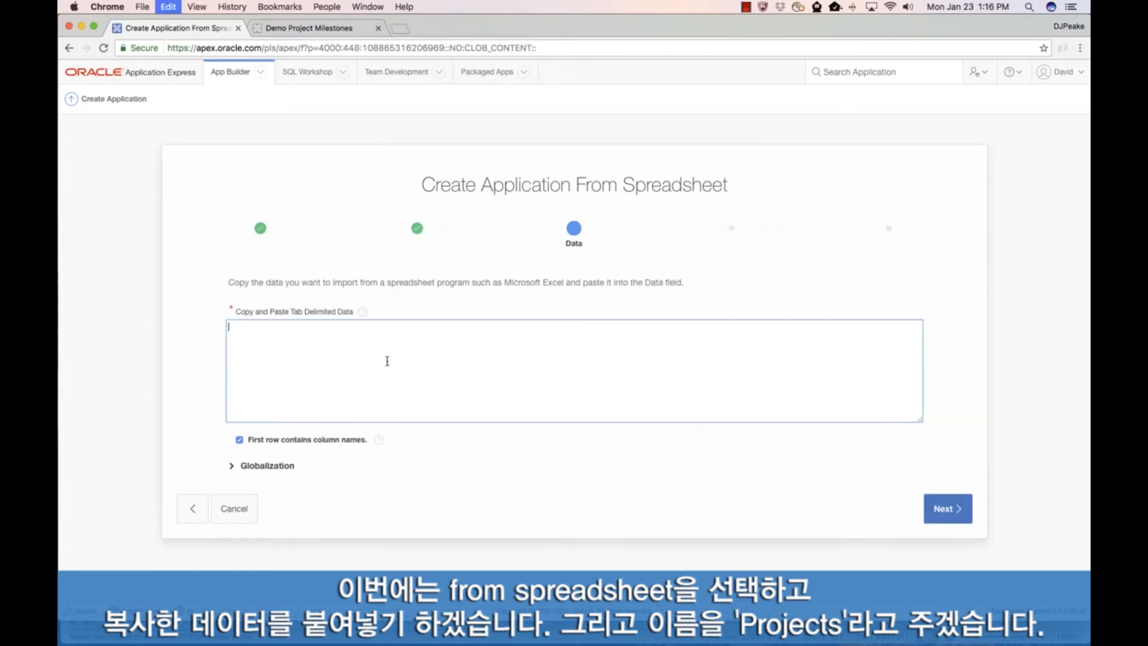
{"action": "left_click", "coordinate": [951, 514]}
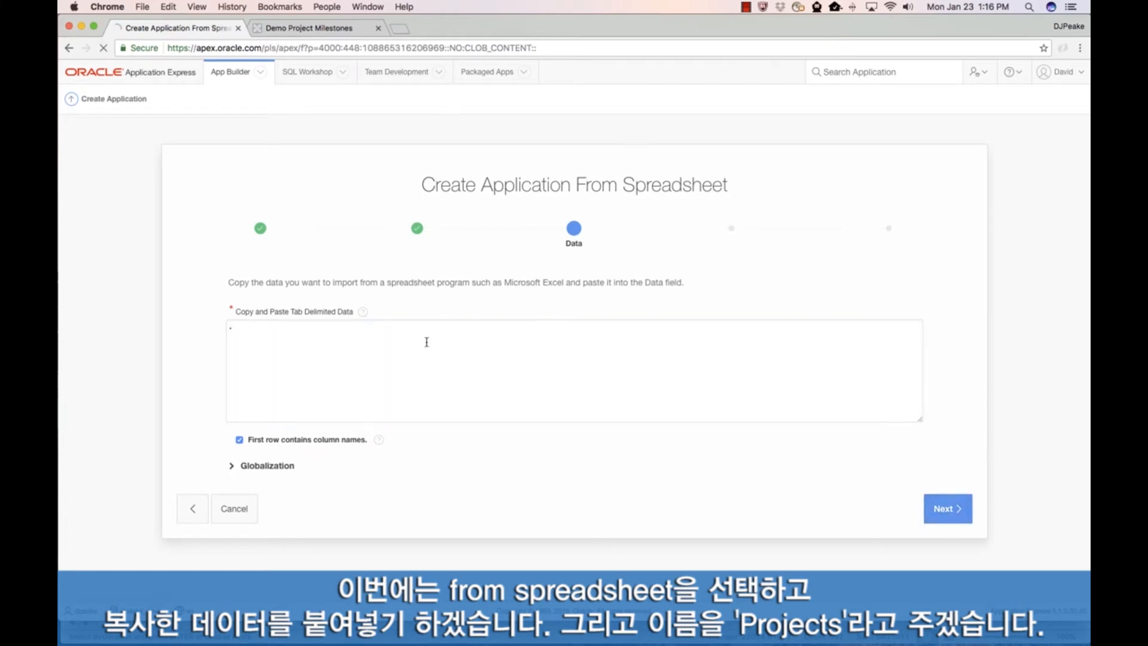
Step: Name the new table Projects, review the proposed column data types and lengths, and accept them unchanged
{"action": "left_click", "coordinate": [472, 311]}
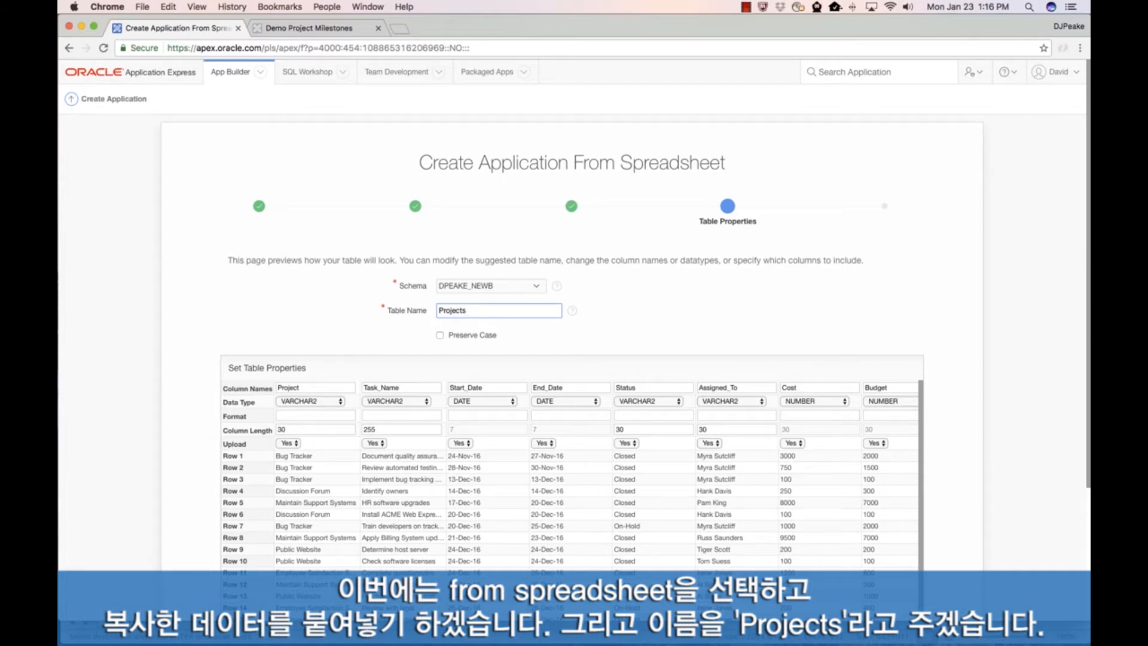
{"action": "scroll", "coordinate": [398, 403], "scroll_direction": "down", "scroll_amount": 3}
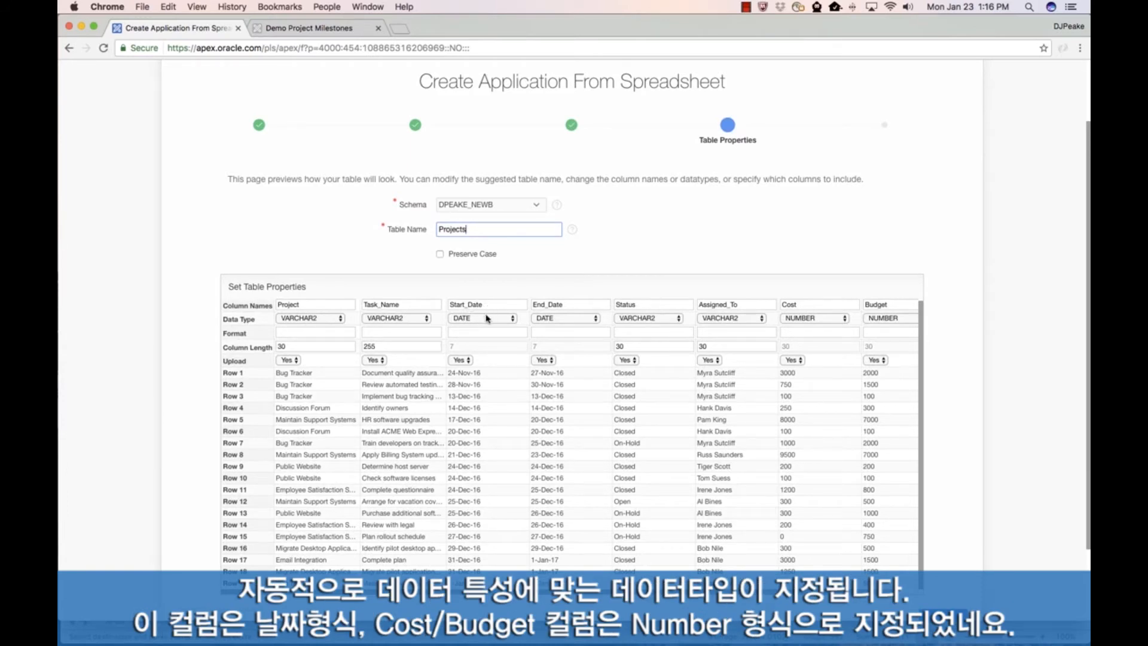
{"action": "scroll", "coordinate": [658, 323], "scroll_direction": "right", "scroll_amount": 2}
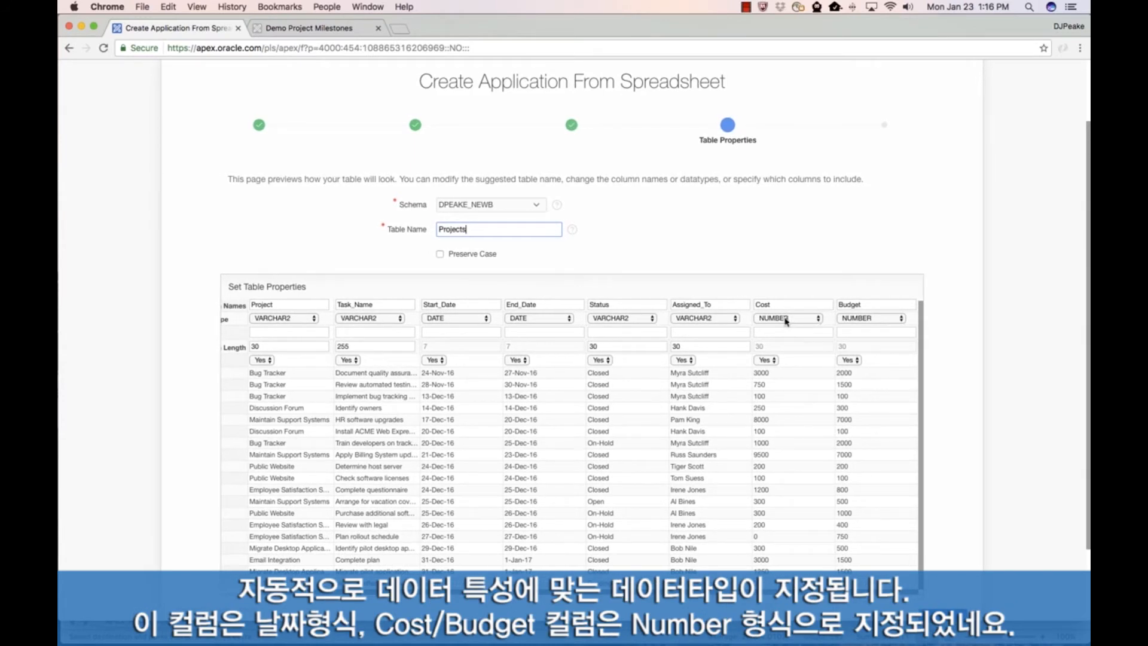
{"action": "scroll", "coordinate": [579, 333], "scroll_direction": "left", "scroll_amount": 2}
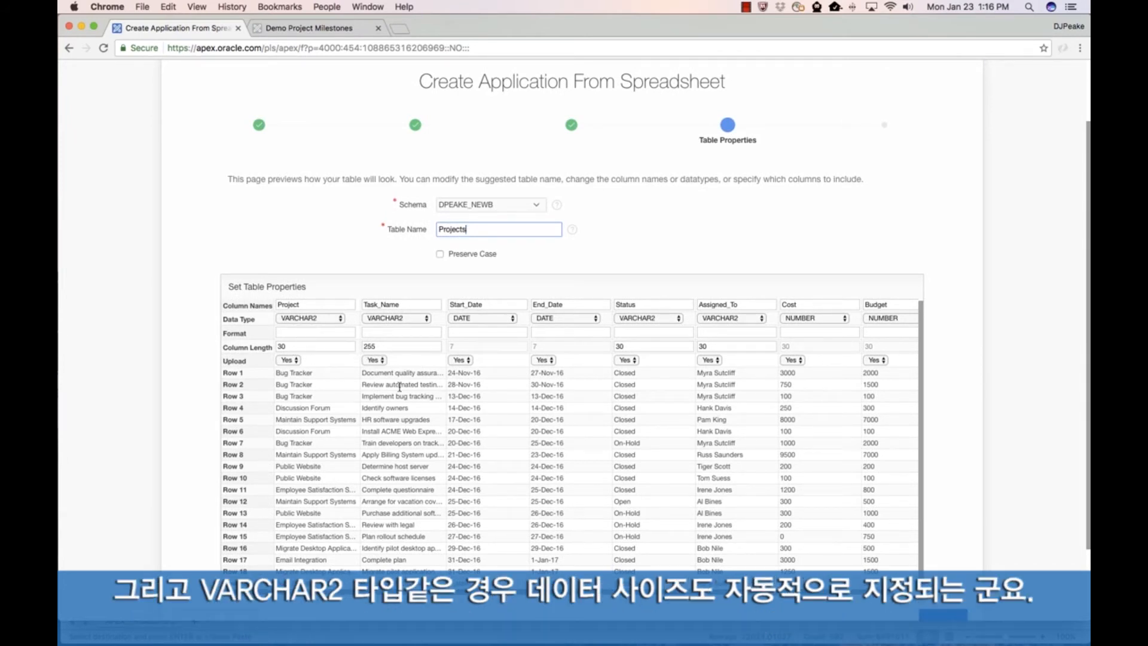
{"action": "scroll", "coordinate": [405, 394], "scroll_direction": "down", "scroll_amount": 3}
{"action": "left_click", "coordinate": [940, 531]}
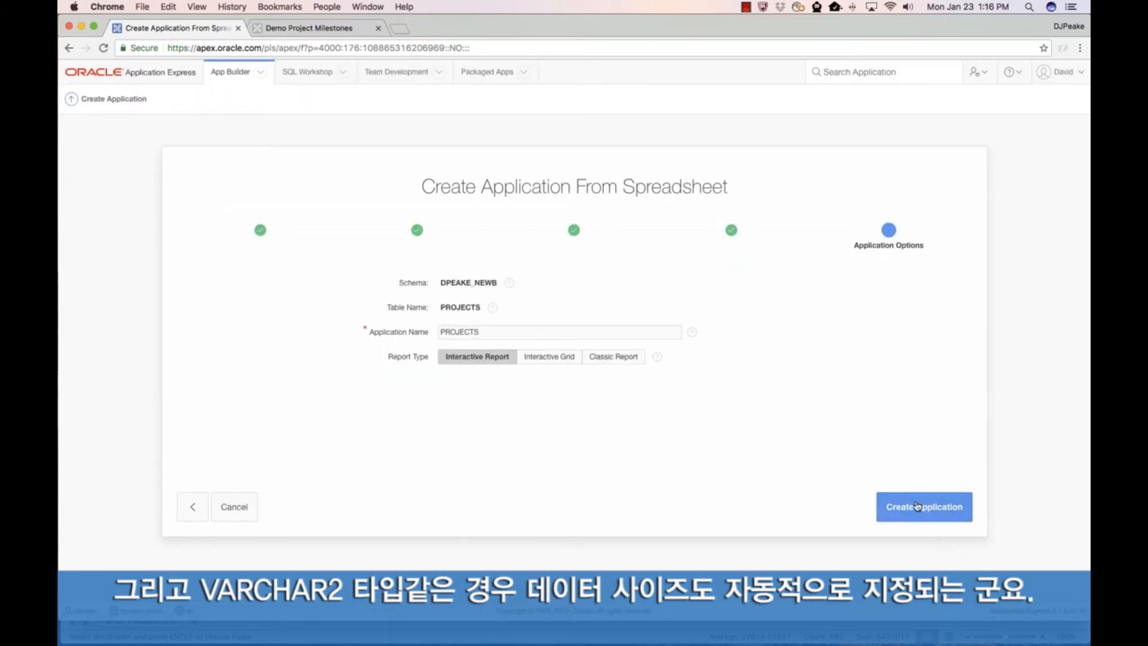
Step: Create the PROJECTS application with an Interactive Report and run it, logging in with the prefilled credentials
{"action": "left_click", "coordinate": [917, 506]}
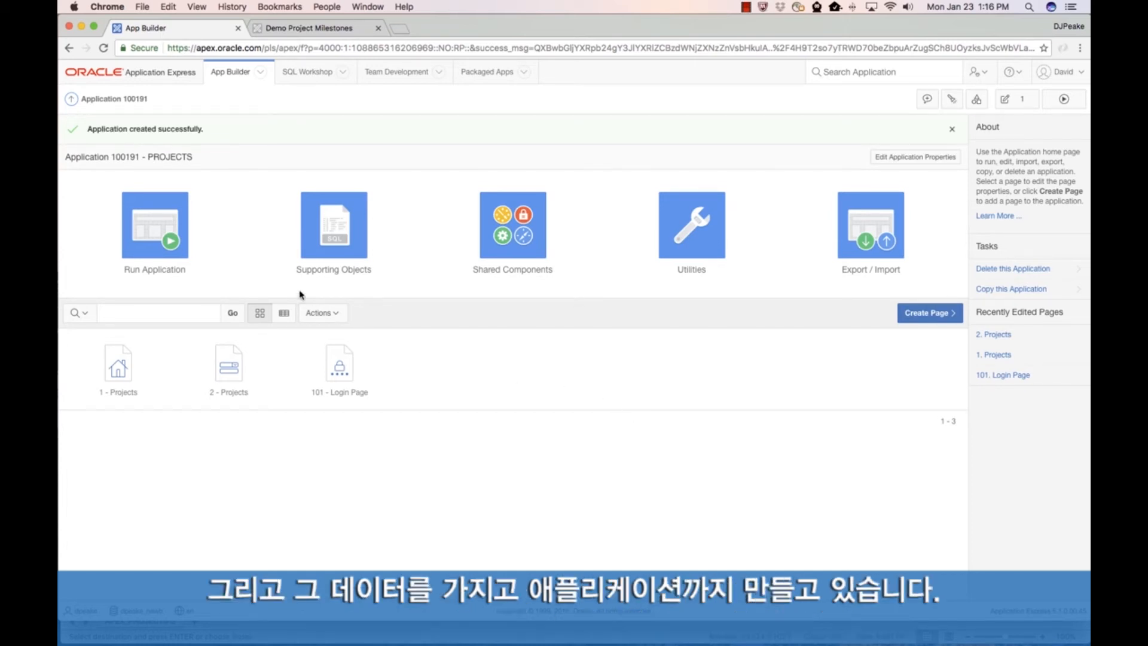
{"action": "left_click", "coordinate": [156, 223]}
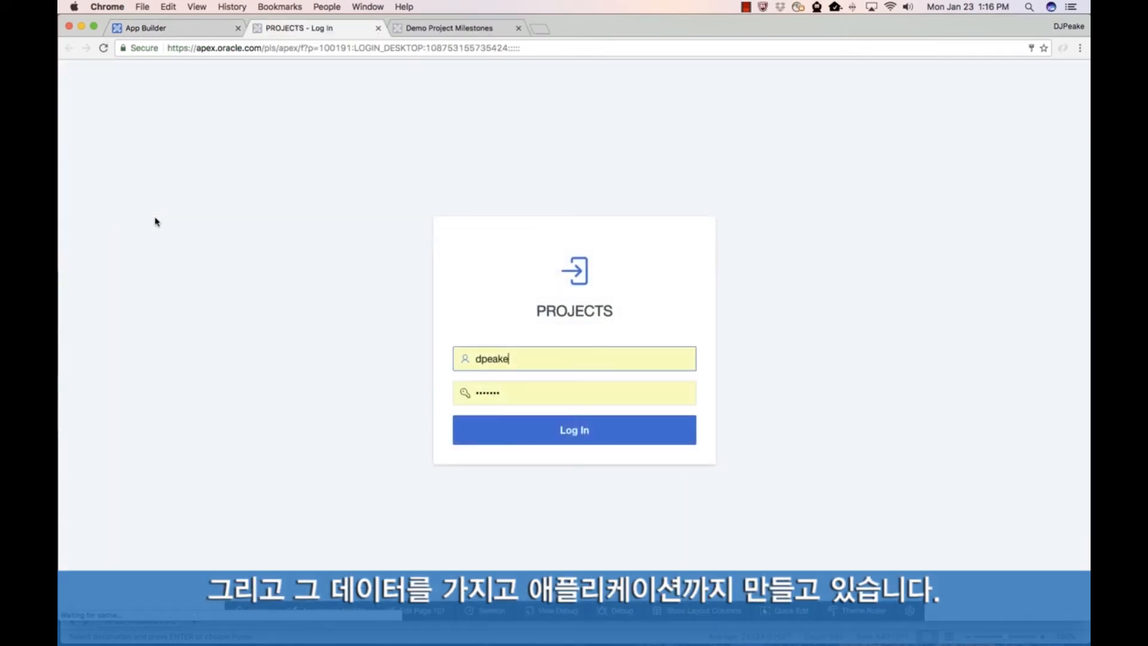
{"action": "left_click", "coordinate": [577, 435]}
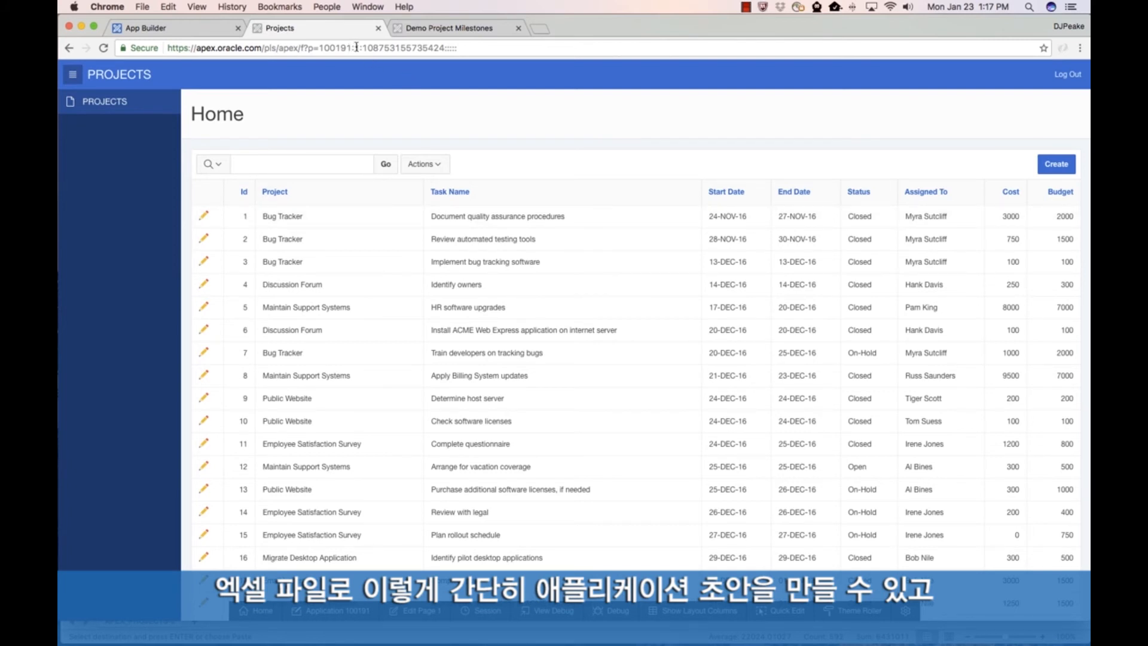
Step: Highlight the application's base URL, and view the edit form of the Document quality assurance procedures task, closing it without changes
{"action": "left_click_drag", "start_coordinate": [353, 48], "coordinate": [156, 49]}
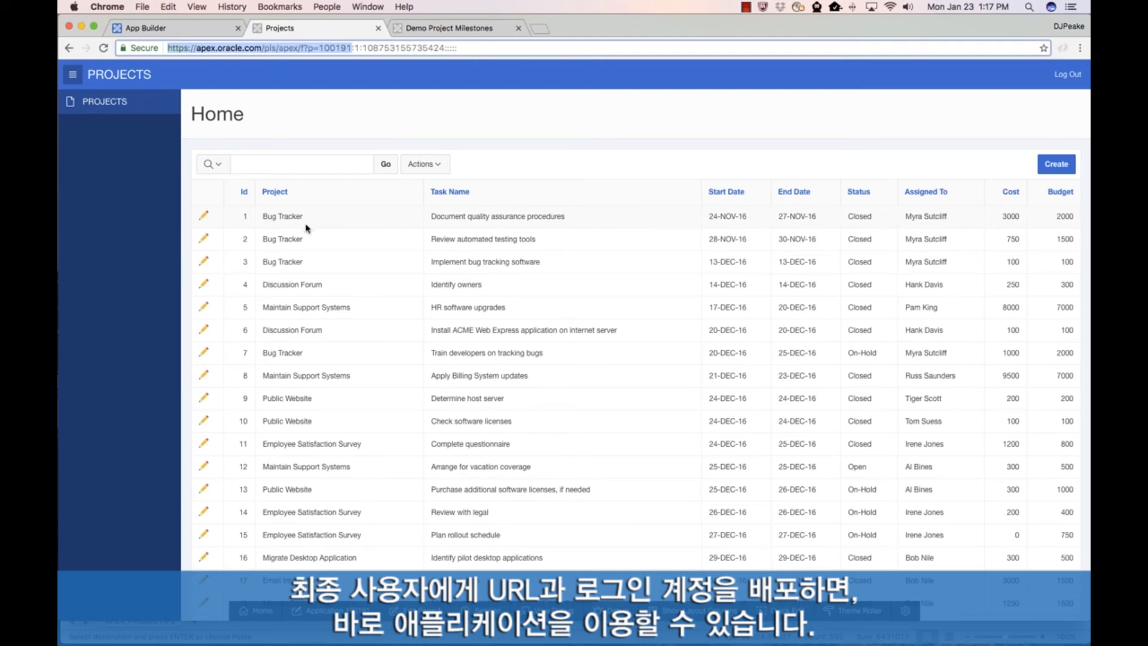
{"action": "left_click", "coordinate": [204, 215]}
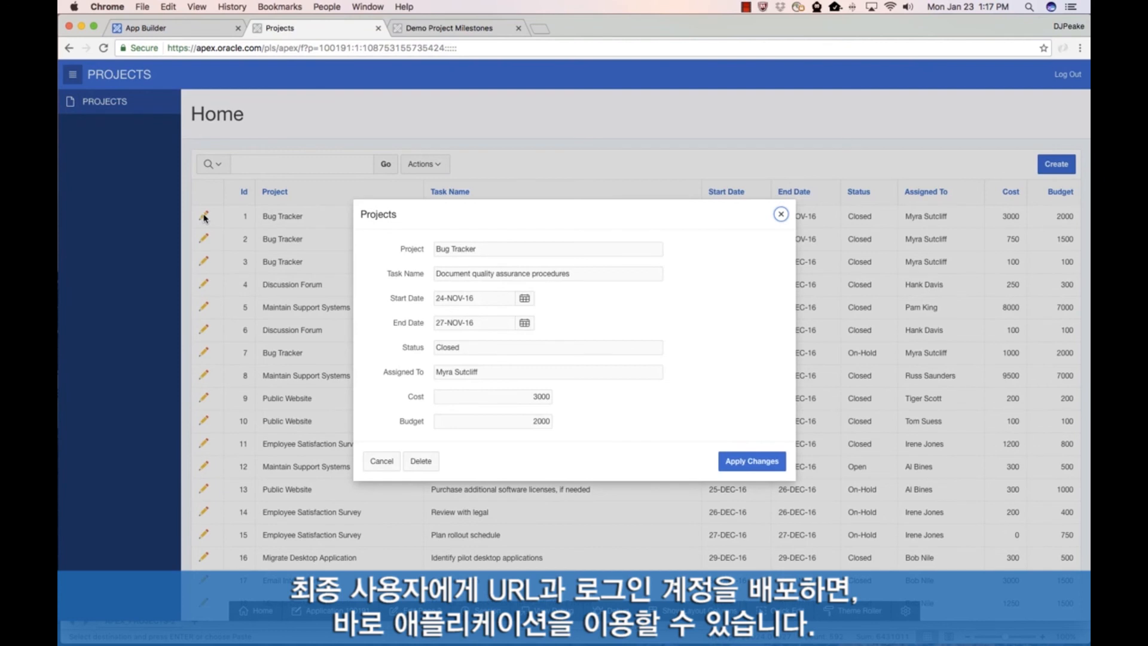
{"action": "left_click", "coordinate": [381, 460]}
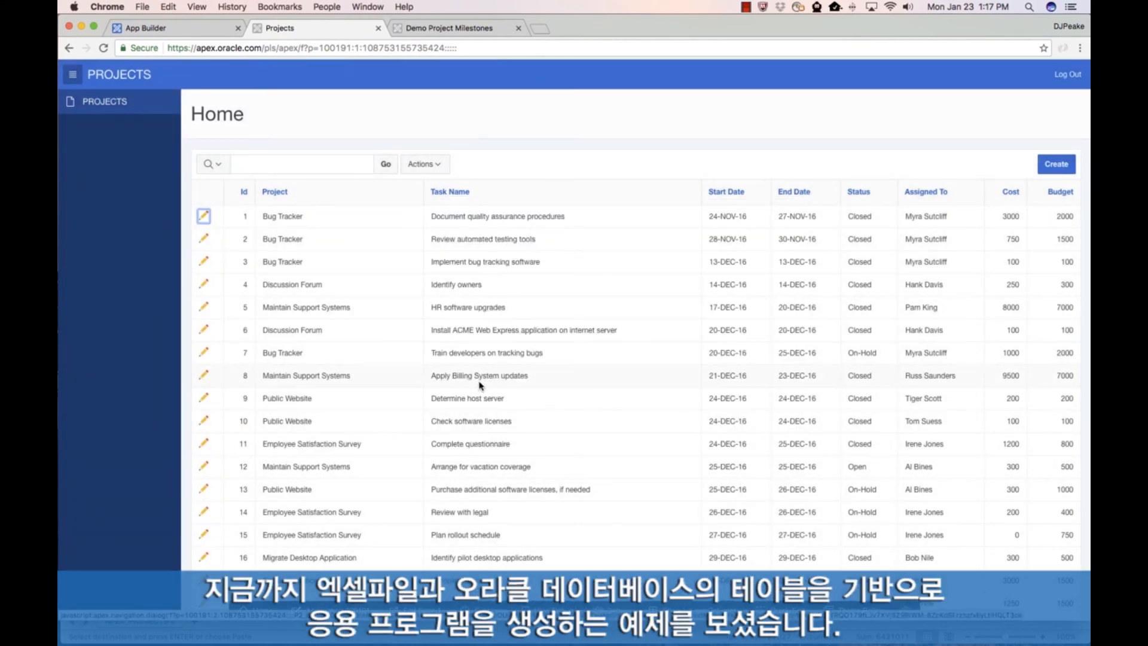